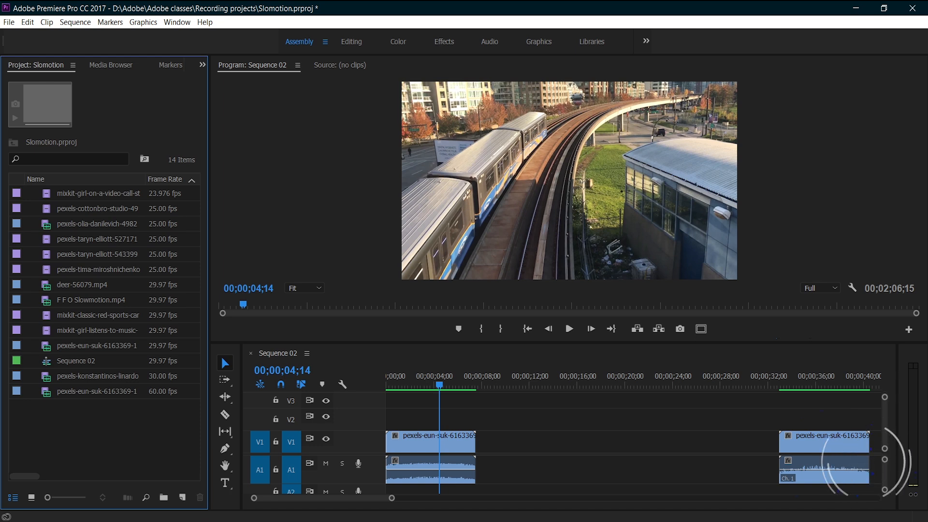
- Compare the source properties and frame rates of the two train clips used in the timeline
{"action": "left_click", "coordinate": [462, 443]}
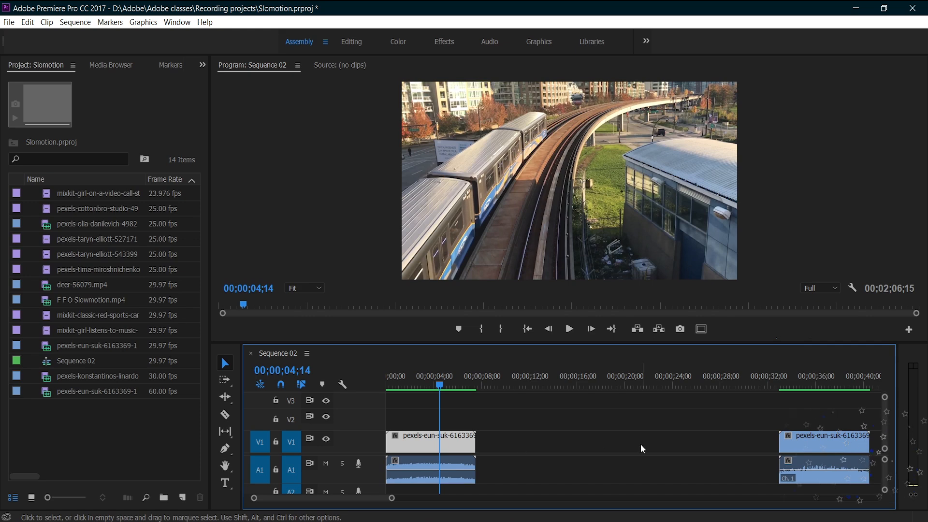
{"action": "left_click", "coordinate": [805, 438]}
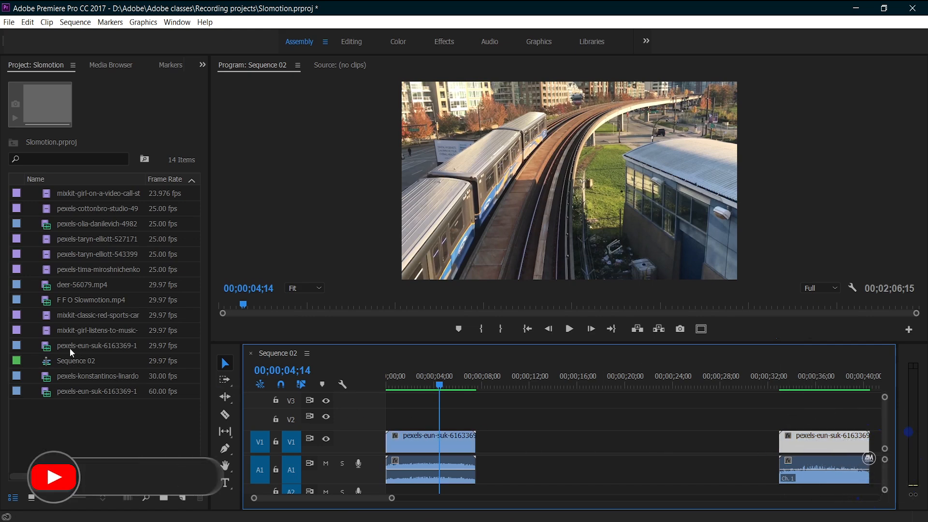
{"action": "left_click", "coordinate": [121, 393]}
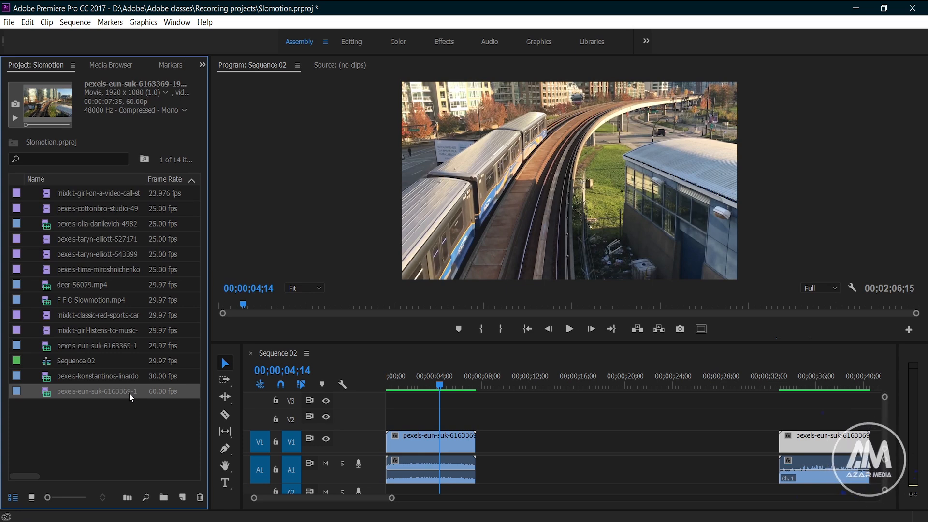
{"action": "left_click", "coordinate": [142, 346]}
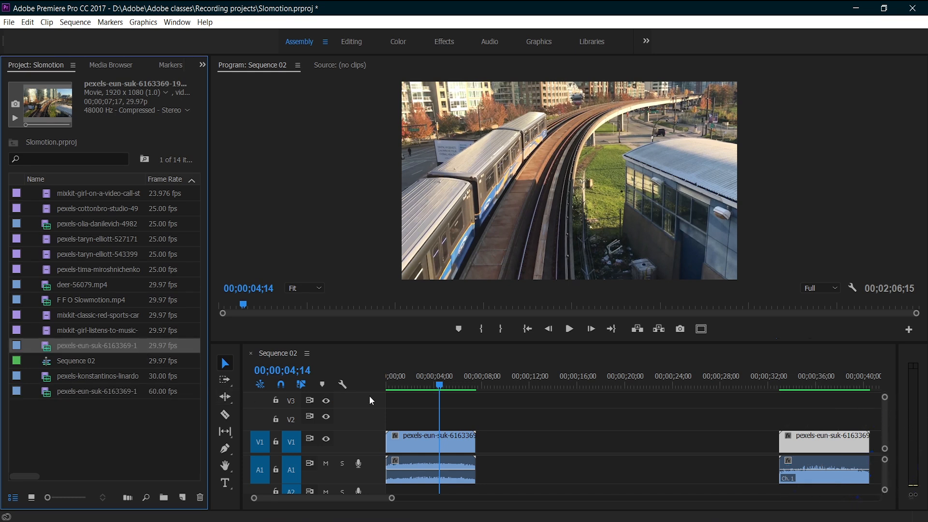
- Play each of the two train clips from its start, and inspect the frame rate of Sequence 02
{"action": "left_click_drag", "start_coordinate": [394, 384], "coordinate": [374, 384]}
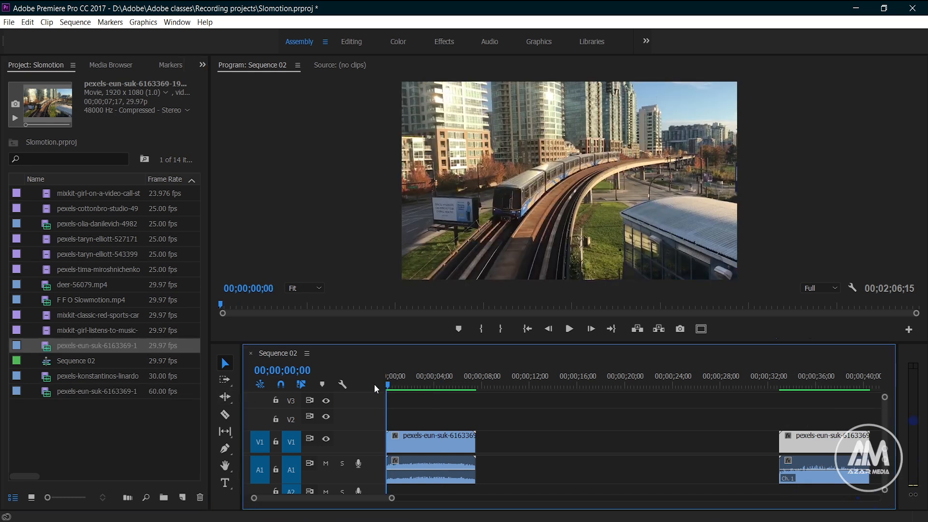
{"action": "key", "text": "space"}
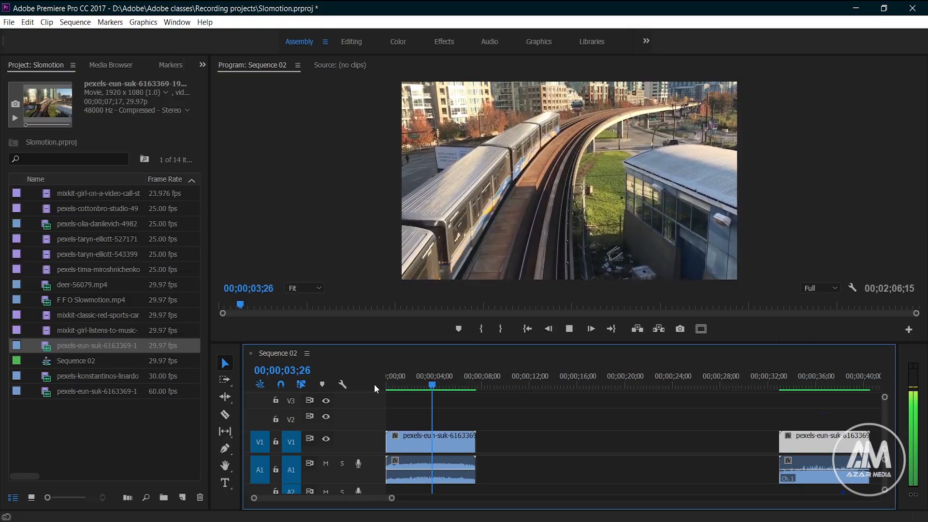
{"action": "key", "text": "space"}
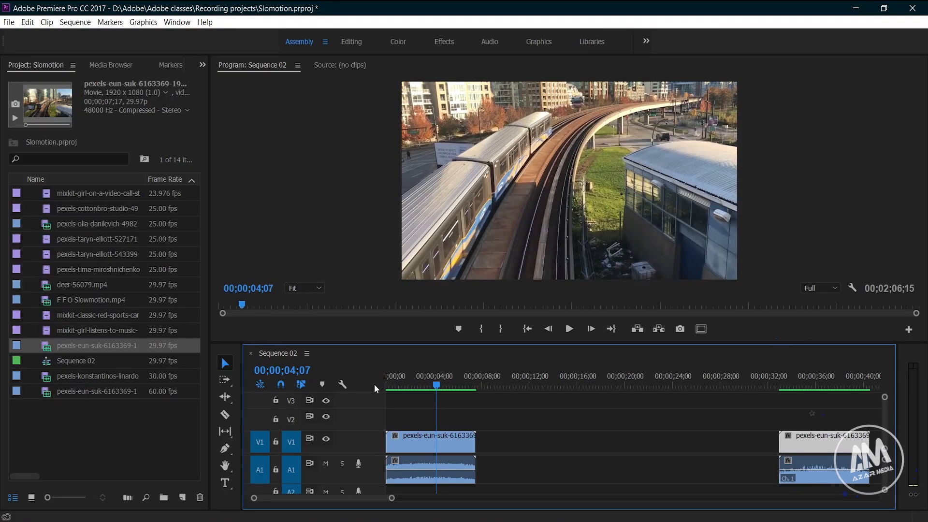
{"action": "left_click", "coordinate": [779, 385]}
{"action": "key", "text": "space"}
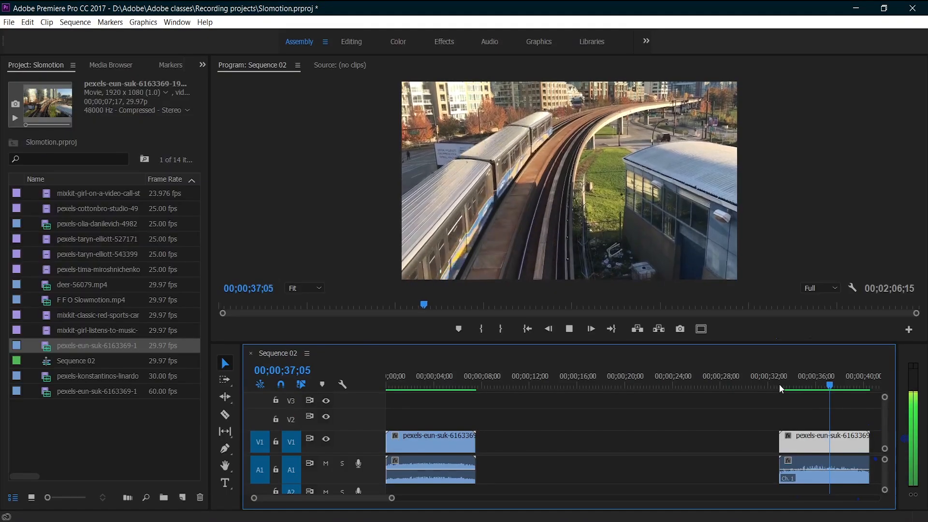
{"action": "key", "text": "space"}
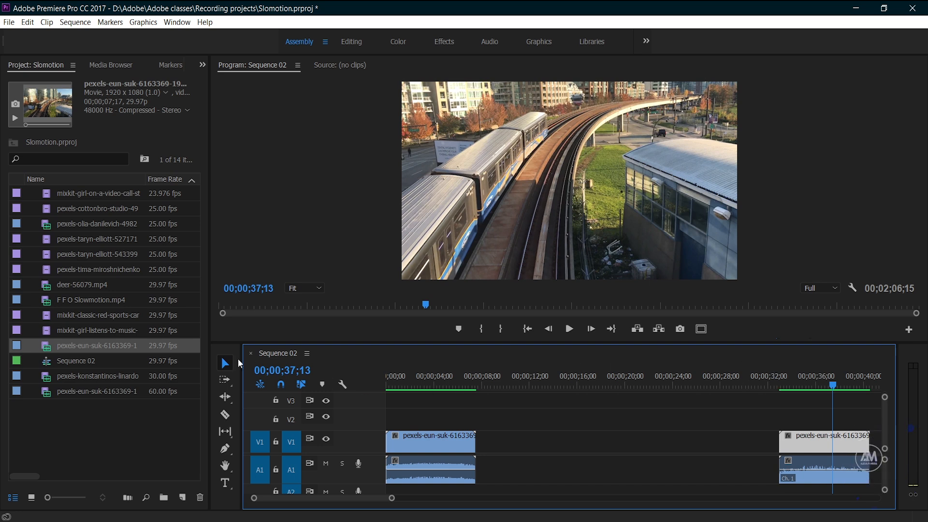
{"action": "left_click", "coordinate": [117, 361]}
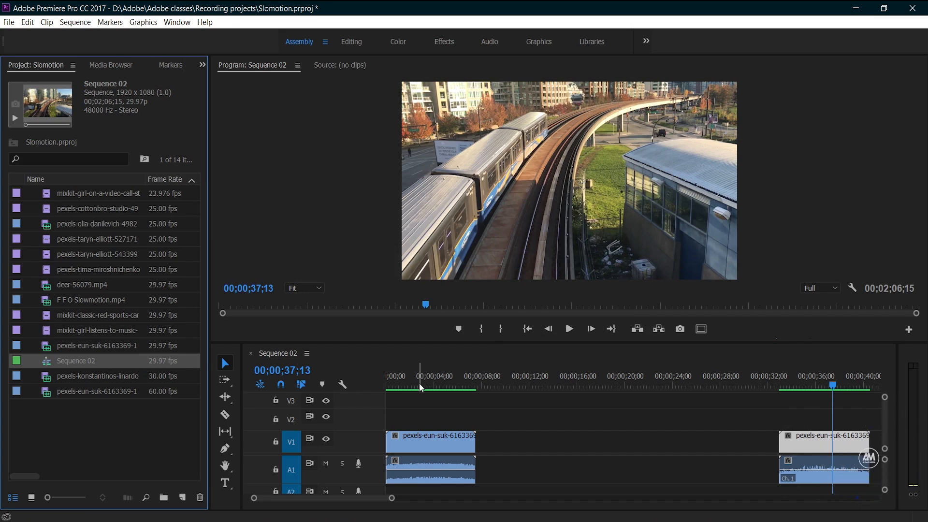
- Set the speed of the first train clip on V1 to 50%
{"action": "left_click", "coordinate": [426, 449]}
{"action": "right_click", "coordinate": [424, 447]}
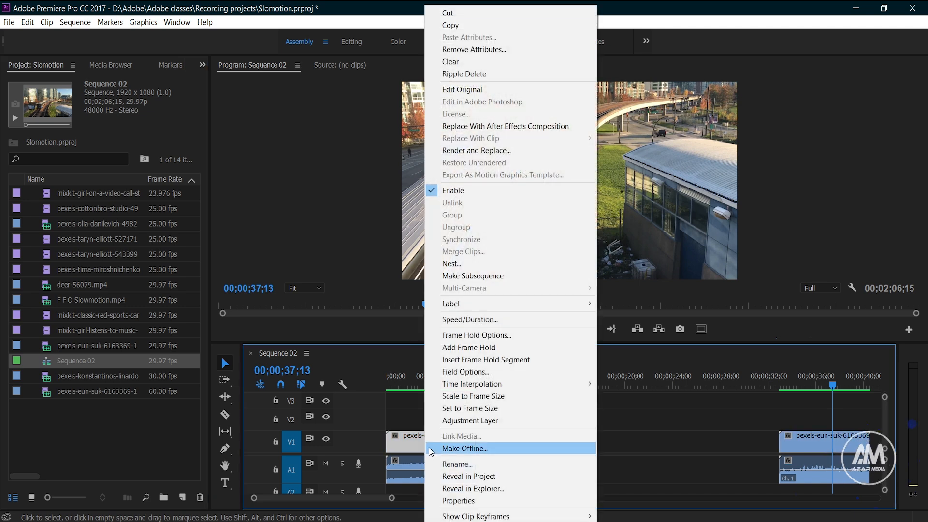
{"action": "left_click", "coordinate": [472, 323]}
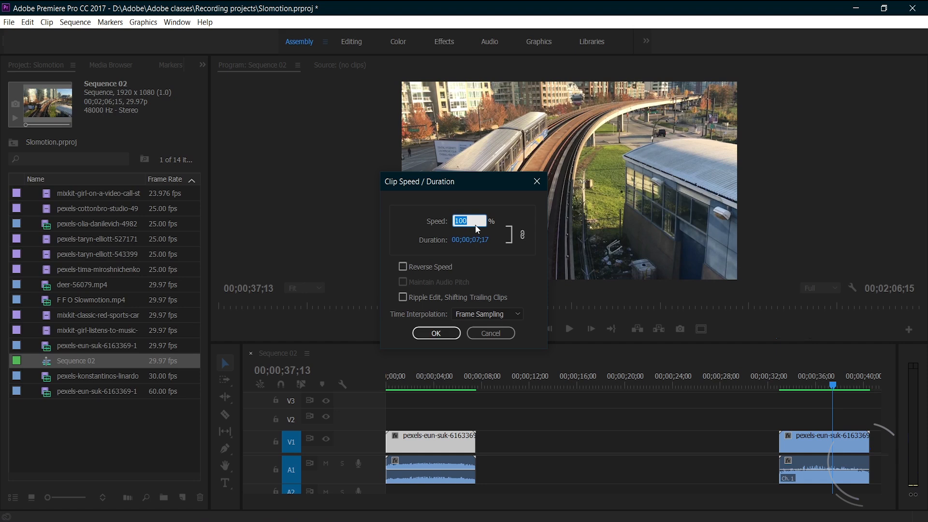
{"action": "type", "text": "50"}
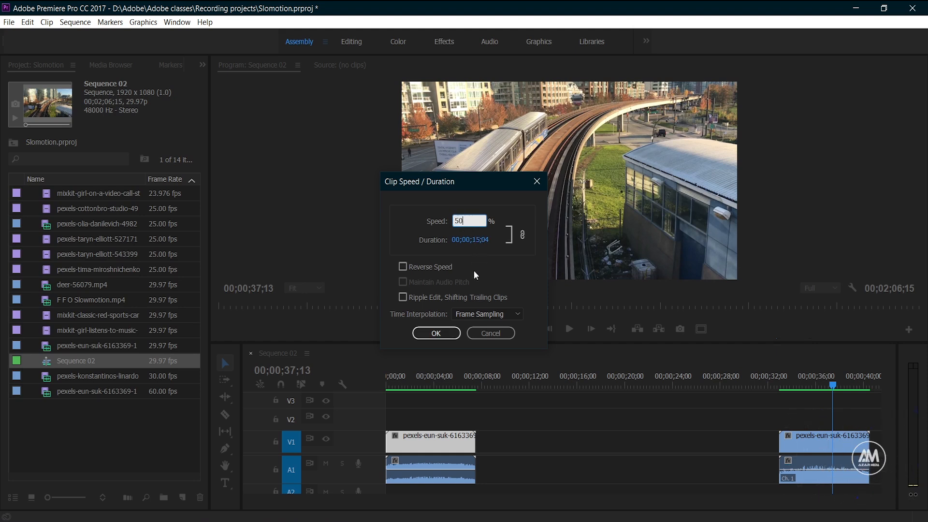
{"action": "left_click", "coordinate": [442, 332]}
- Set the speed of the second train clip on V1 to 50%
{"action": "right_click", "coordinate": [811, 437]}
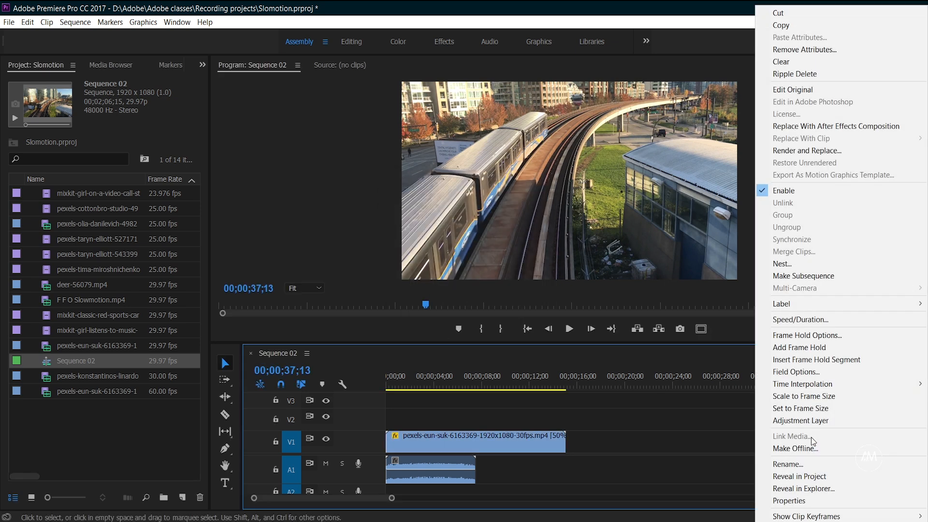
{"action": "left_click", "coordinate": [796, 281]}
{"action": "type", "text": "50"}
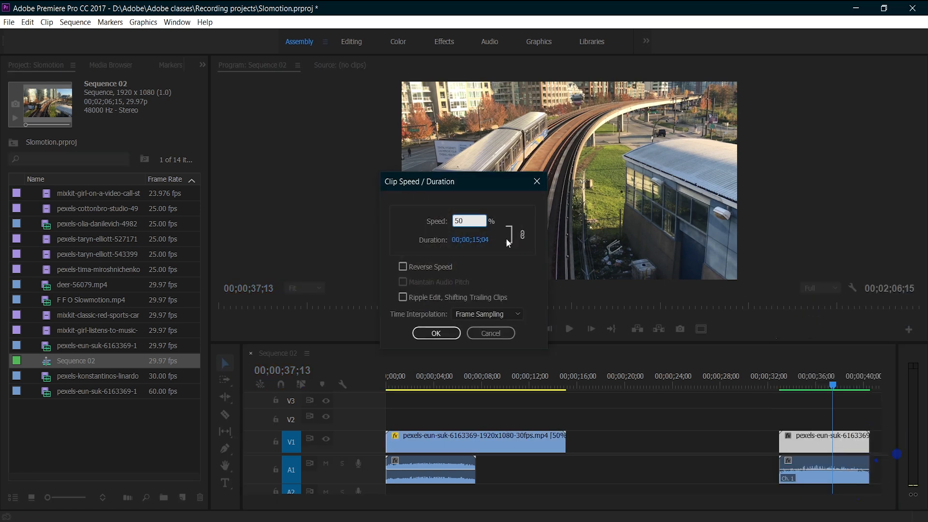
{"action": "left_click", "coordinate": [436, 332]}
- Play both slowed train clips from their starts to compare how smooth the motion is
{"action": "left_click_drag", "start_coordinate": [394, 499], "coordinate": [418, 499]}
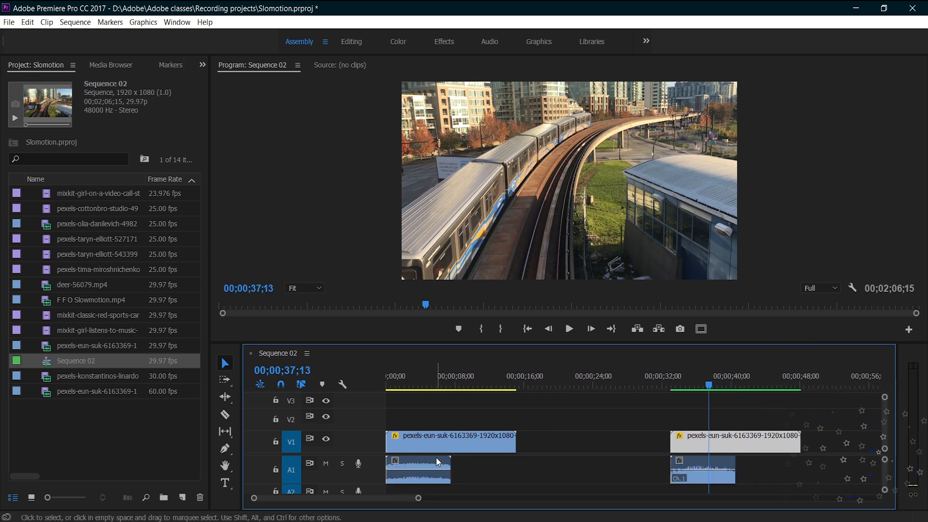
{"action": "left_click", "coordinate": [439, 385]}
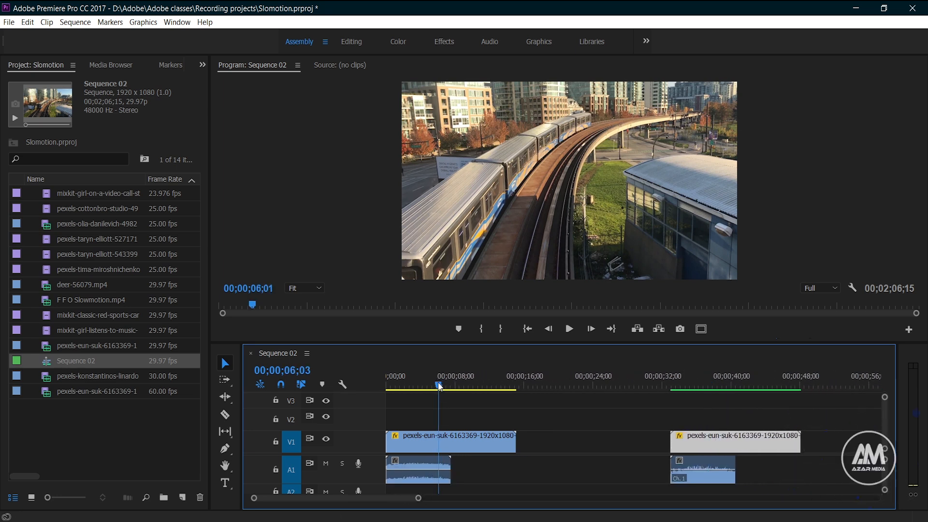
{"action": "left_click_drag", "start_coordinate": [439, 385], "coordinate": [375, 382]}
{"action": "key", "text": "space"}
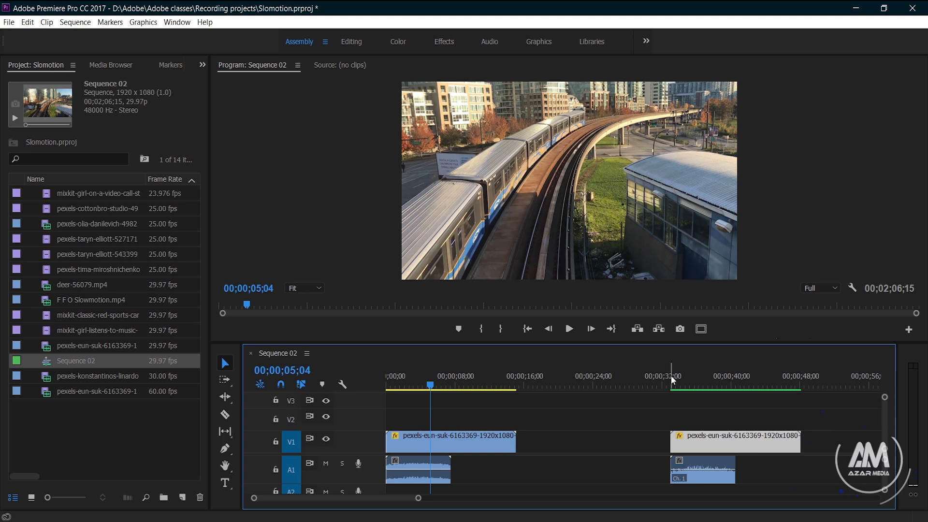
{"action": "left_click", "coordinate": [672, 376]}
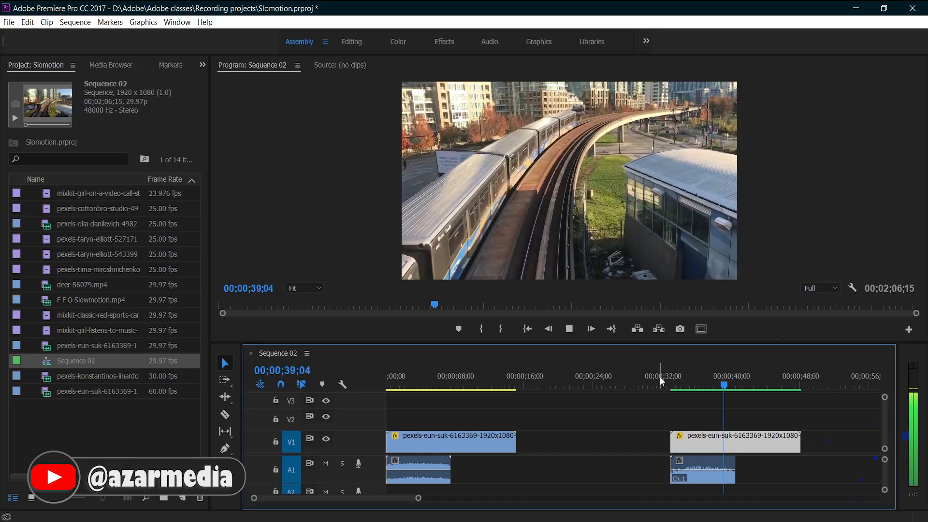
{"action": "key", "text": "space"}
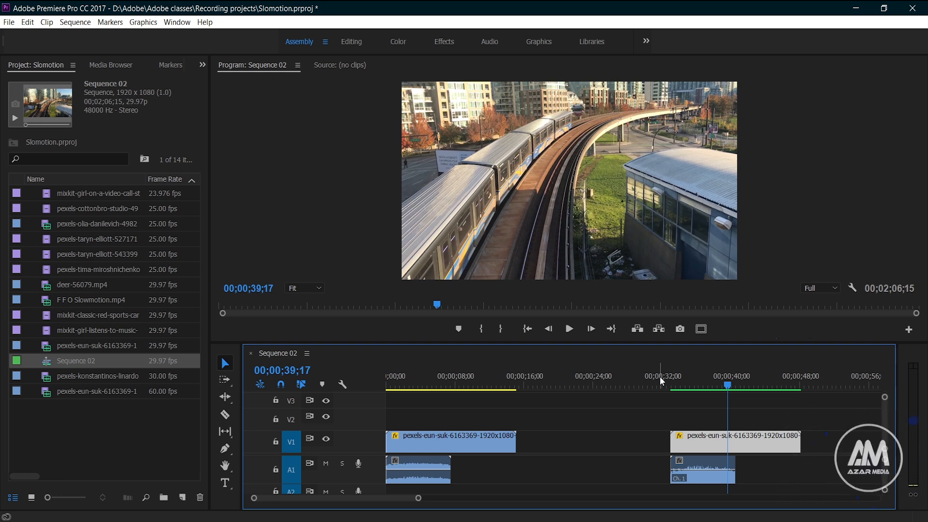
- Apply Frame Sampling time interpolation to the first train clip and play it from the start
{"action": "right_click", "coordinate": [486, 445]}
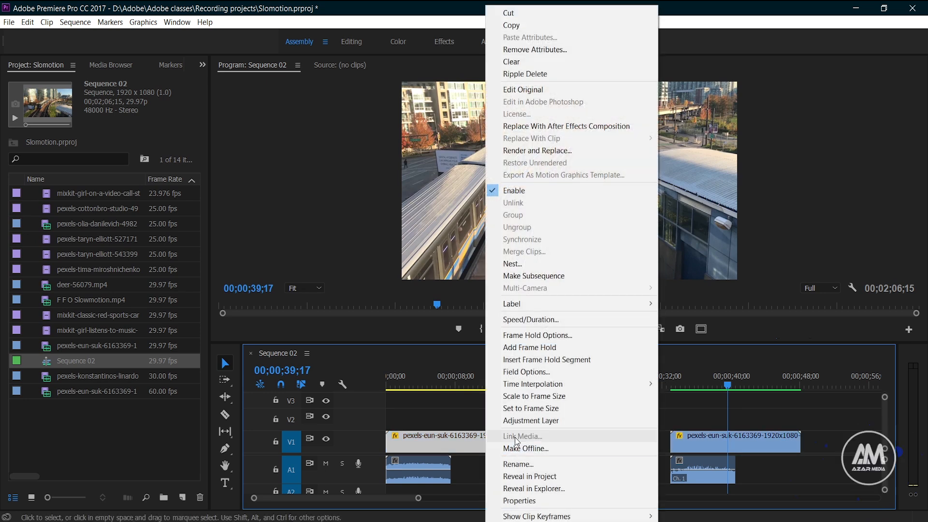
{"action": "left_click", "coordinate": [547, 320]}
{"action": "left_click", "coordinate": [504, 313]}
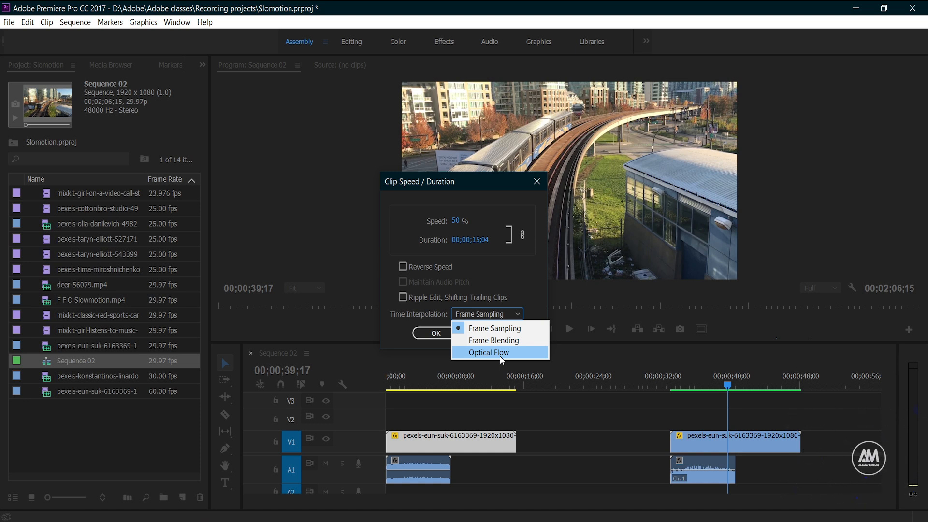
{"action": "left_click", "coordinate": [506, 330]}
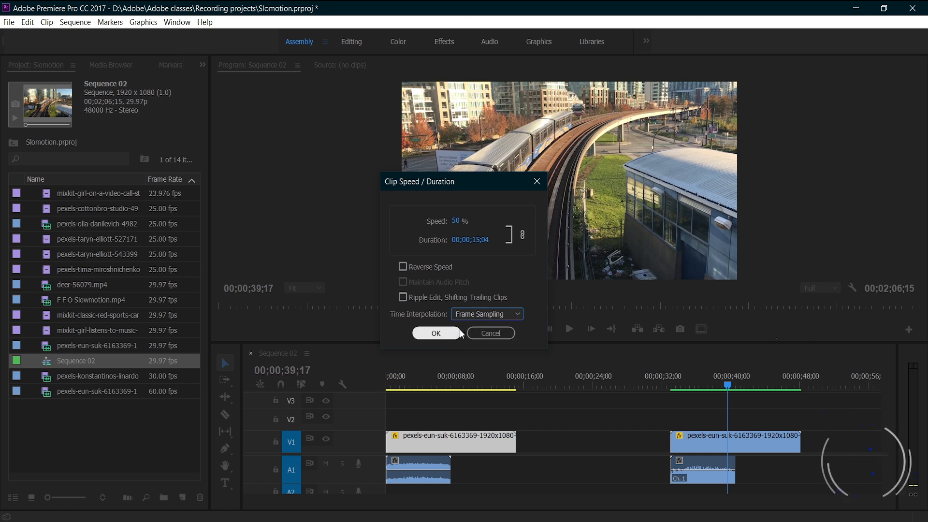
{"action": "left_click", "coordinate": [436, 334]}
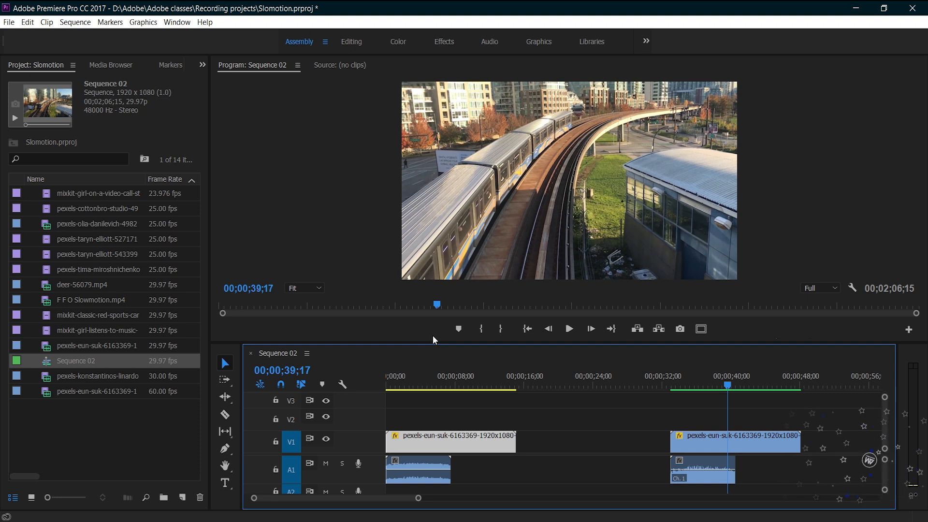
{"action": "left_click_drag", "start_coordinate": [430, 387], "coordinate": [364, 388]}
{"action": "key", "text": "space"}
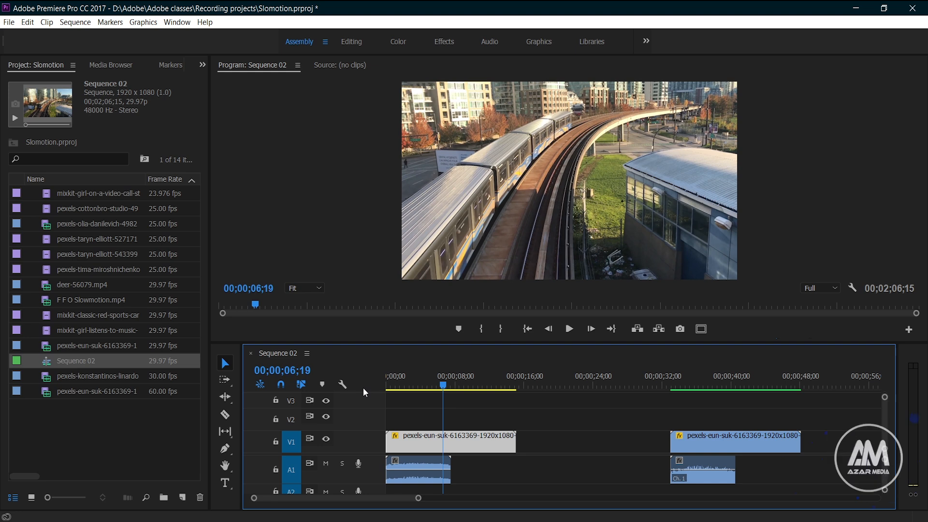
- Change the first train clip's time interpolation to Frame Blending and render the timeline preview
{"action": "right_click", "coordinate": [463, 449]}
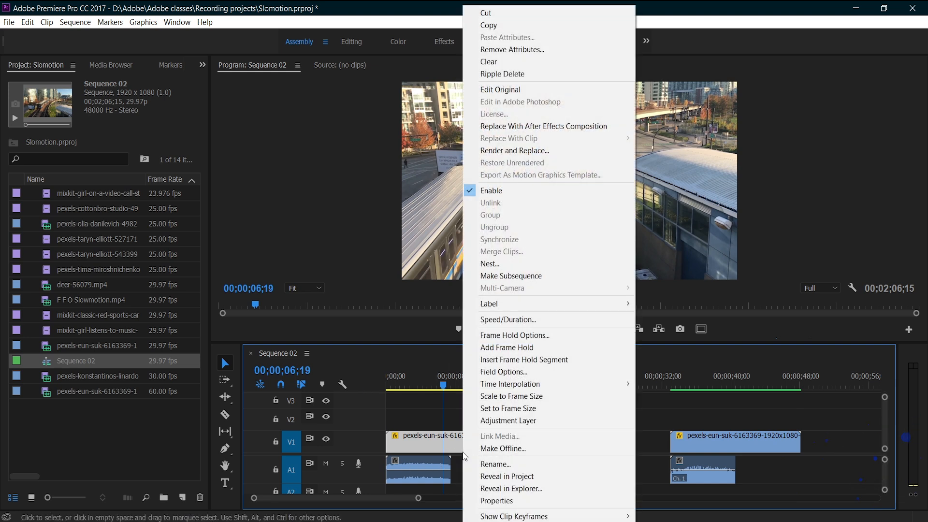
{"action": "left_click", "coordinate": [474, 320]}
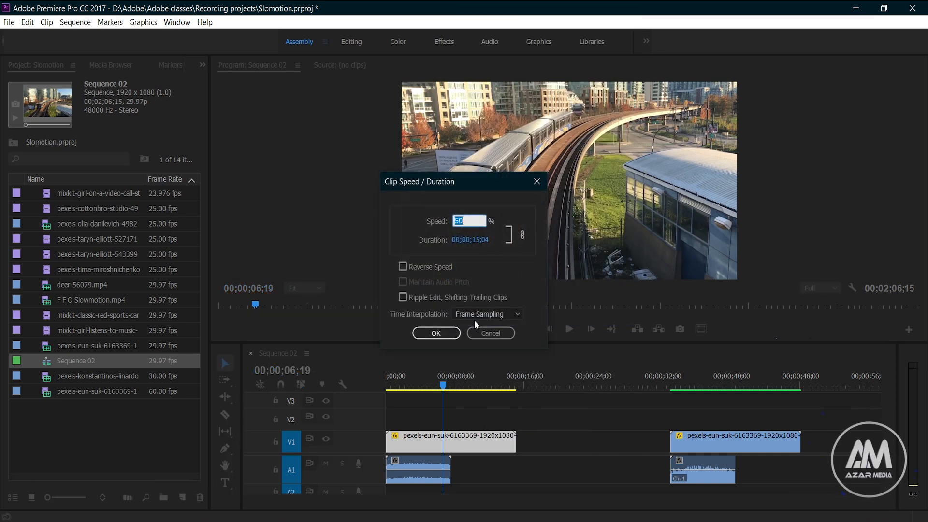
{"action": "left_click", "coordinate": [474, 314]}
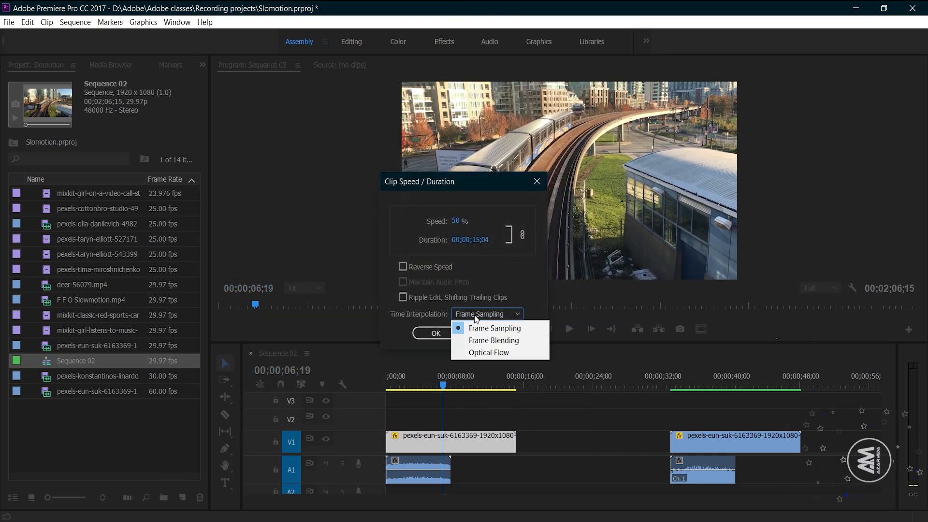
{"action": "left_click", "coordinate": [482, 341]}
{"action": "left_click", "coordinate": [441, 337]}
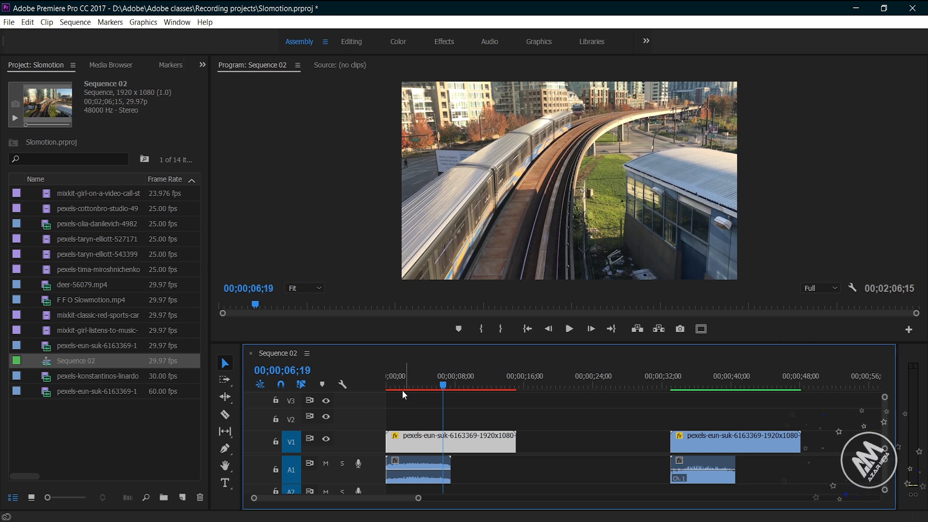
{"action": "key", "text": "Return"}
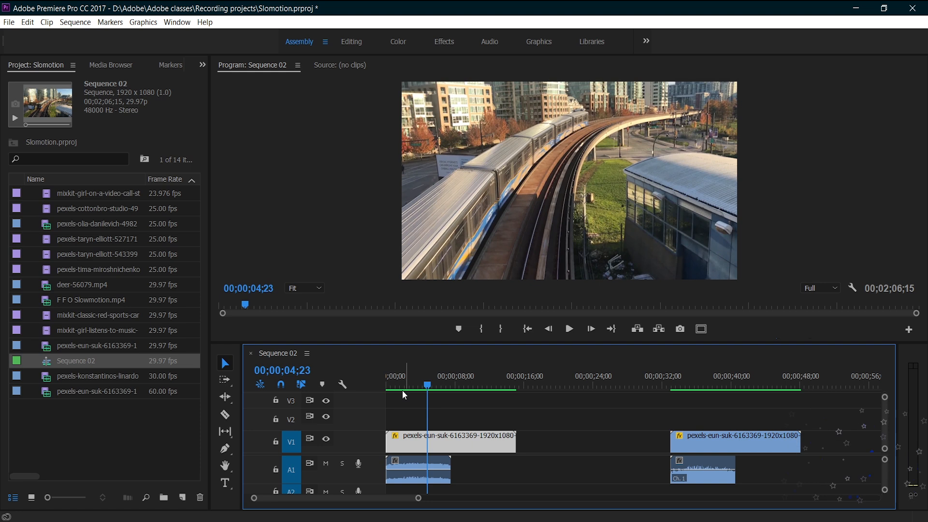
- Change the first train clip's time interpolation to Optical Flow and render the timeline preview
{"action": "right_click", "coordinate": [439, 440]}
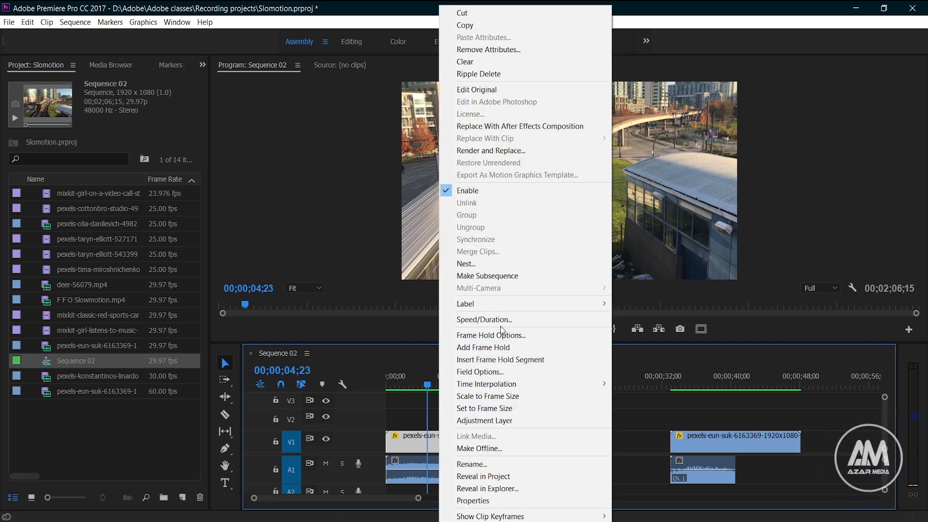
{"action": "left_click", "coordinate": [499, 318]}
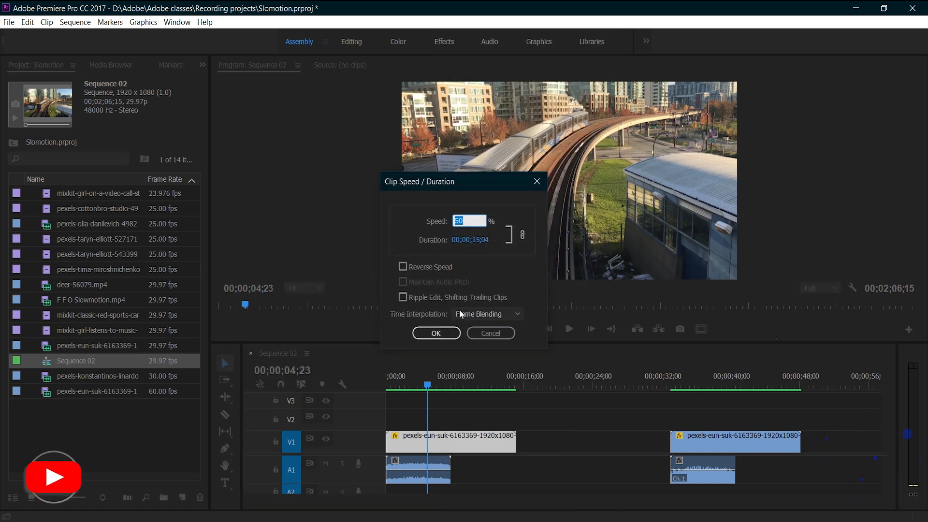
{"action": "left_click", "coordinate": [480, 313]}
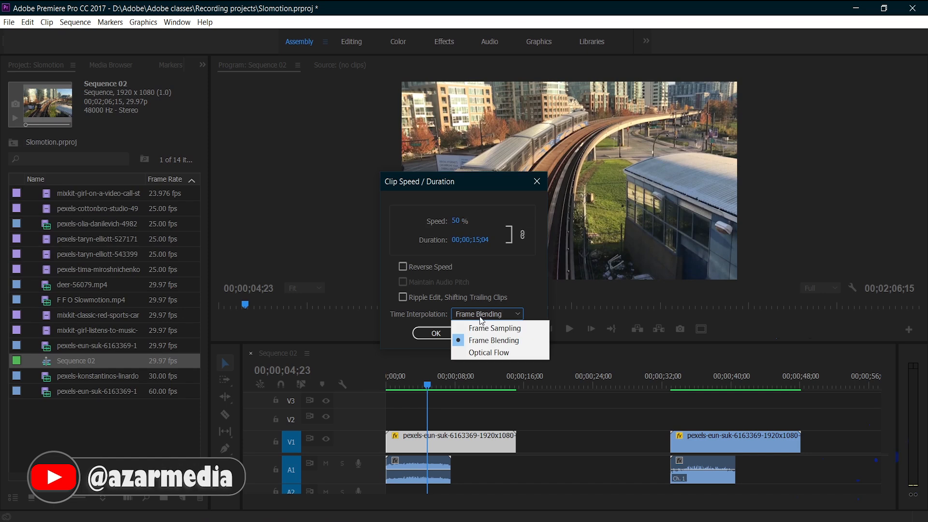
{"action": "left_click", "coordinate": [482, 354]}
{"action": "left_click", "coordinate": [431, 332]}
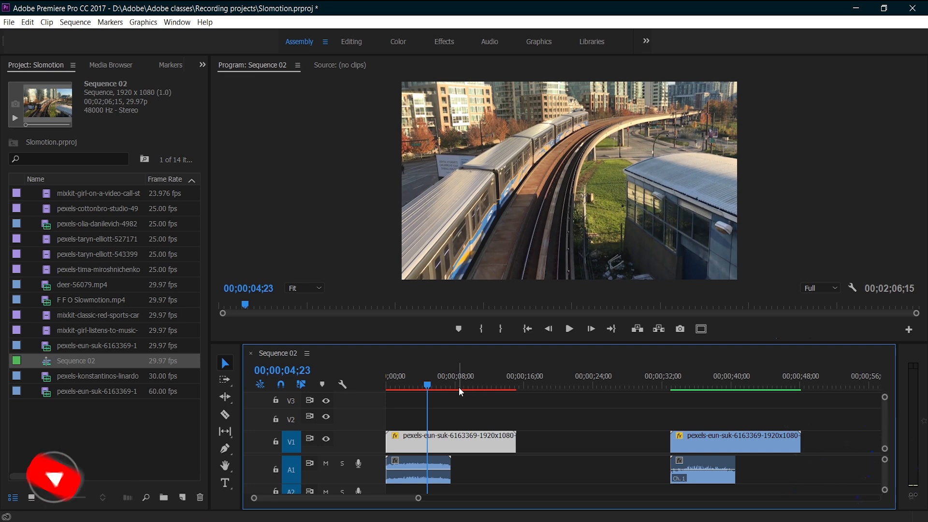
{"action": "key", "text": "Return"}
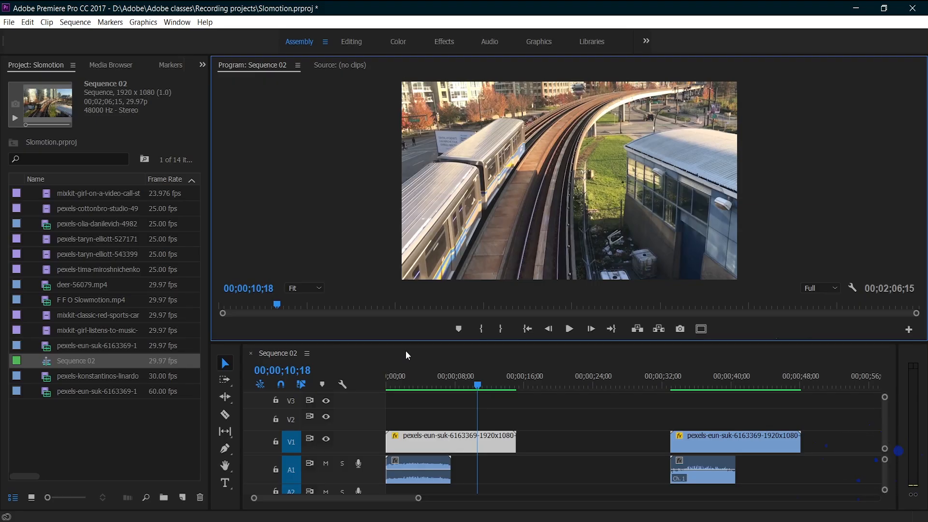
- Set the first train clip's speed to 25% with Optical Flow time interpolation and play it from the start
{"action": "right_click", "coordinate": [434, 449]}
{"action": "left_click", "coordinate": [488, 317]}
{"action": "type", "text": "25"}
{"action": "left_click", "coordinate": [487, 314]}
{"action": "left_click", "coordinate": [478, 354]}
{"action": "left_click", "coordinate": [437, 335]}
{"action": "key", "text": "Home"}
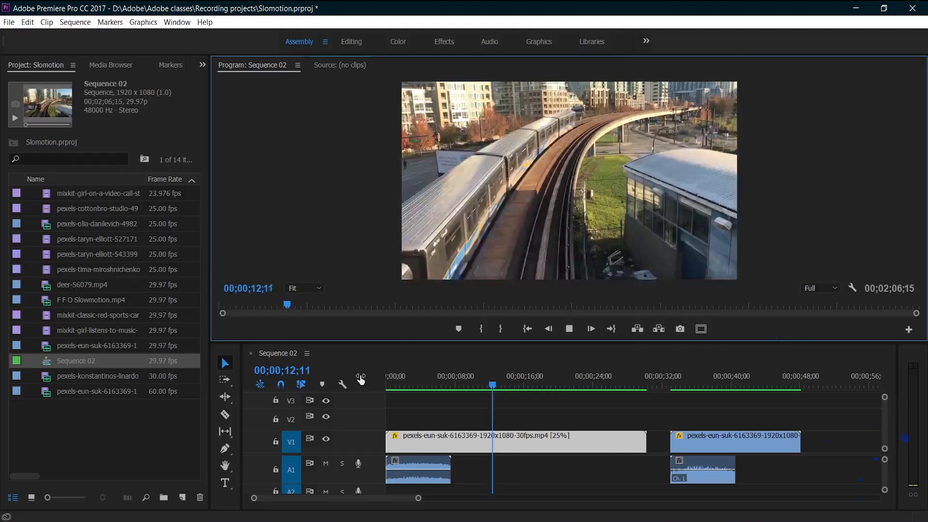
- Slow the gym rope-skipping clip to 25% speed, choose its time interpolation and play the rendered result
{"action": "left_click_drag", "start_coordinate": [380, 498], "coordinate": [420, 498]}
{"action": "left_click", "coordinate": [526, 384]}
{"action": "right_click", "coordinate": [542, 440]}
{"action": "left_click", "coordinate": [598, 319]}
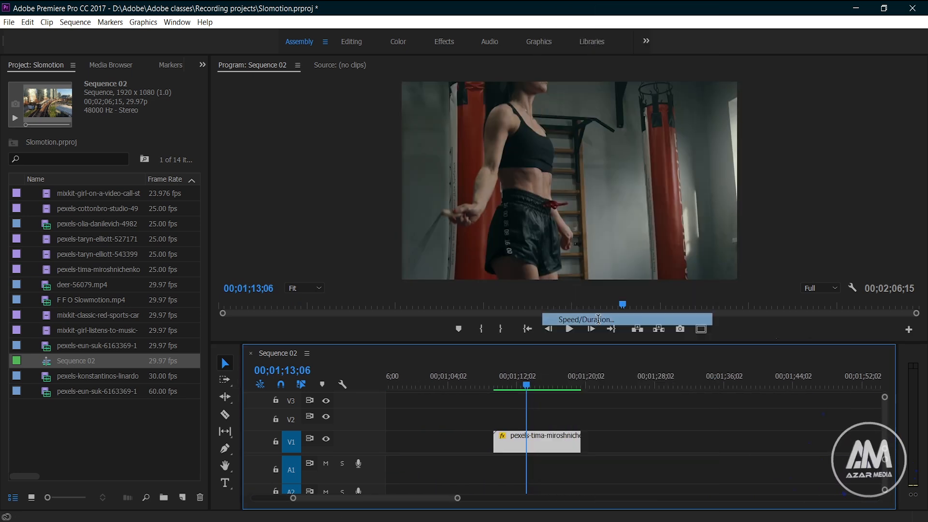
{"action": "type", "text": "25"}
{"action": "left_click", "coordinate": [480, 315]}
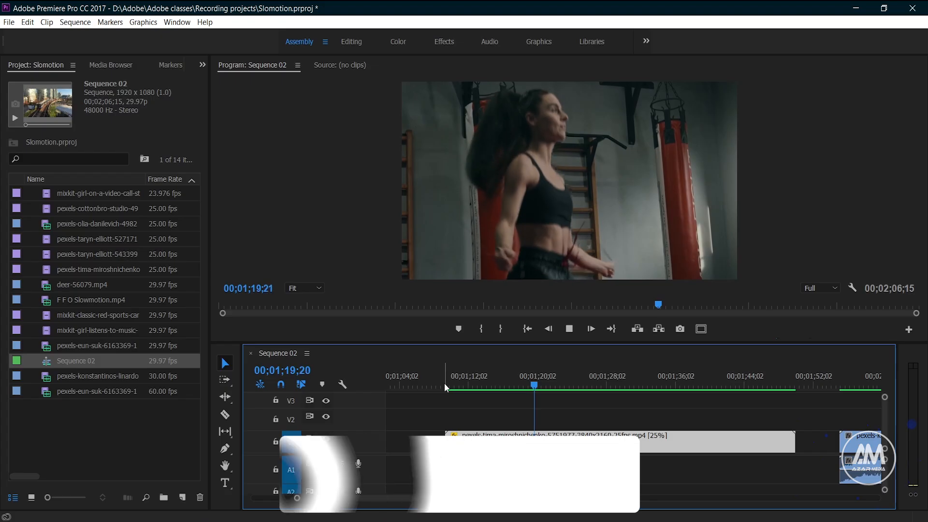
{"action": "key", "text": "space"}
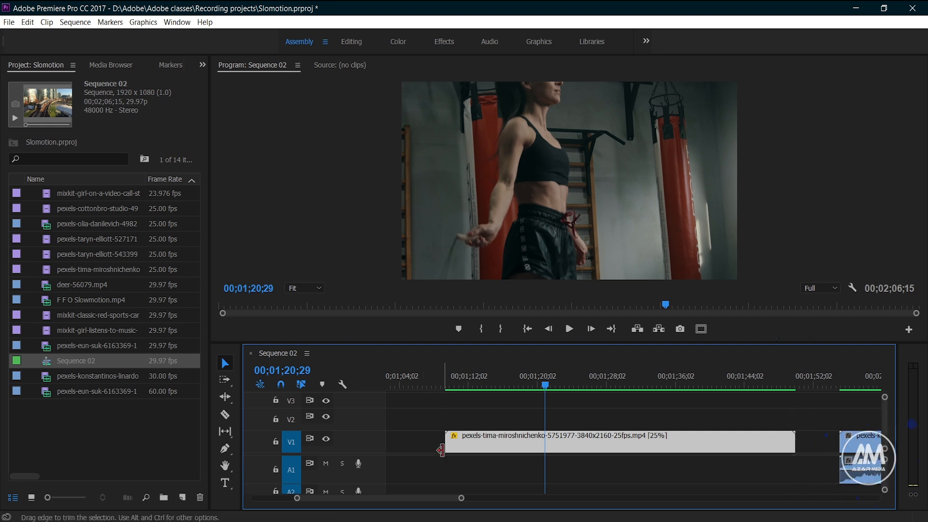
- Show the Time Remapping Speed keyframes on the rally car clip
{"action": "left_click_drag", "start_coordinate": [423, 497], "coordinate": [447, 503]}
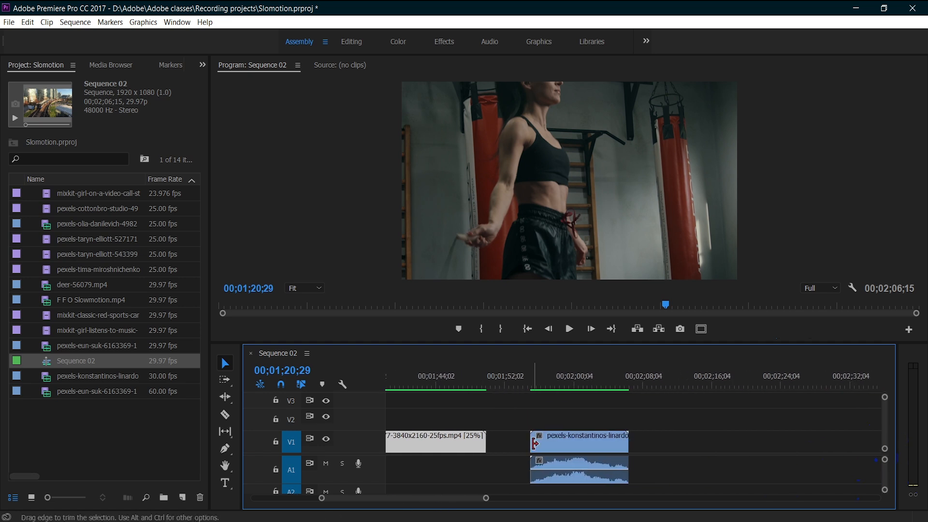
{"action": "left_click", "coordinate": [534, 382]}
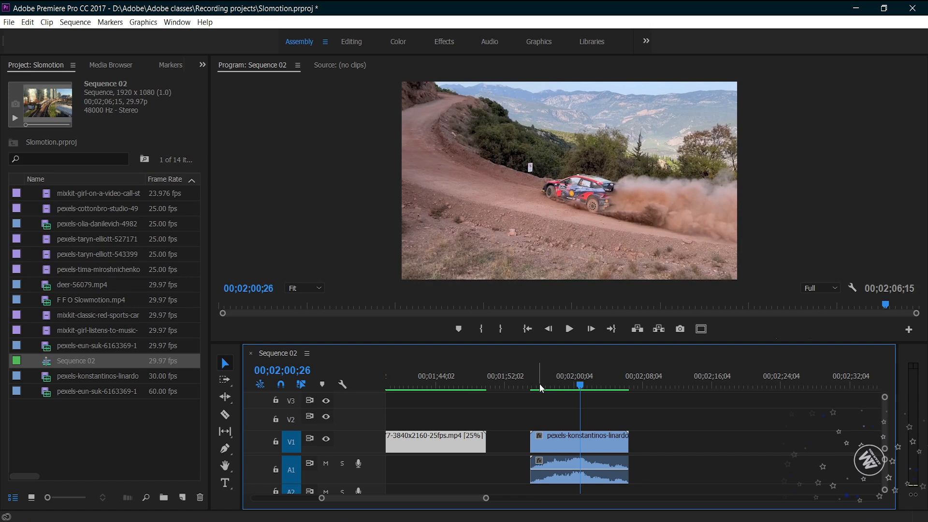
{"action": "right_click", "coordinate": [558, 440]}
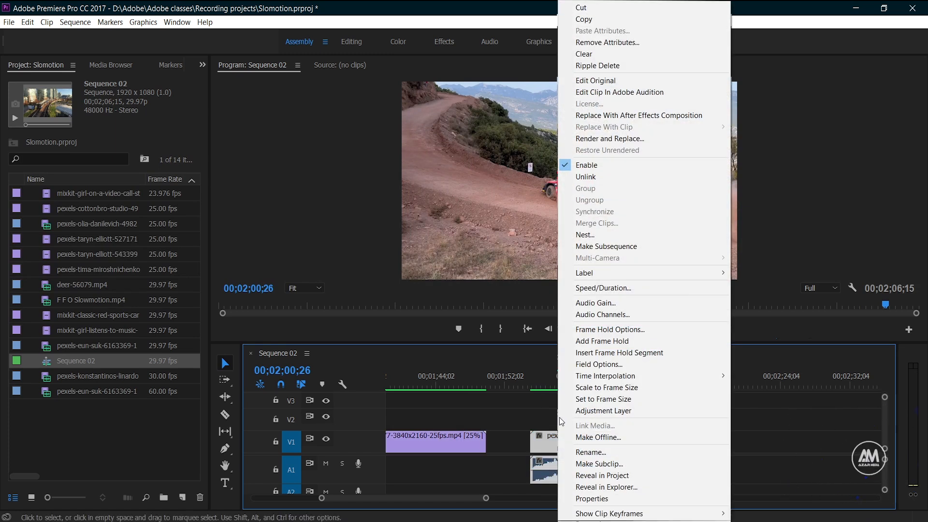
{"action": "mouse_move", "coordinate": [622, 515]}
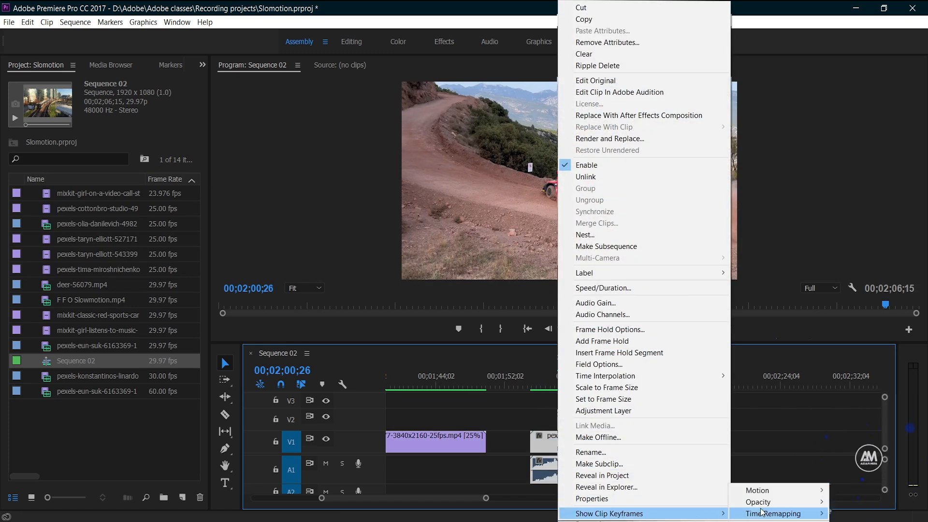
{"action": "left_click", "coordinate": [853, 514]}
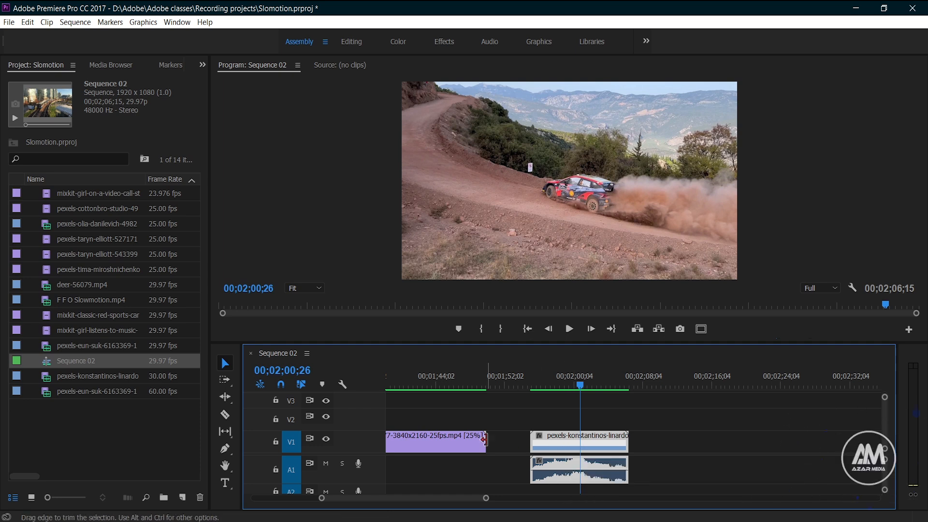
- Increase the height of video track V1 and select the slowed gym clip to compare its connector line
{"action": "double_click", "coordinate": [366, 435]}
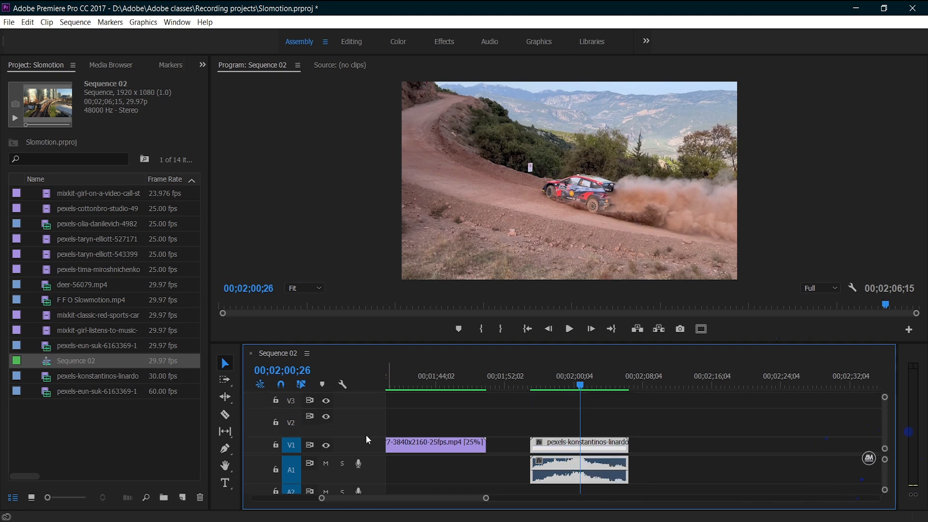
{"action": "double_click", "coordinate": [370, 446]}
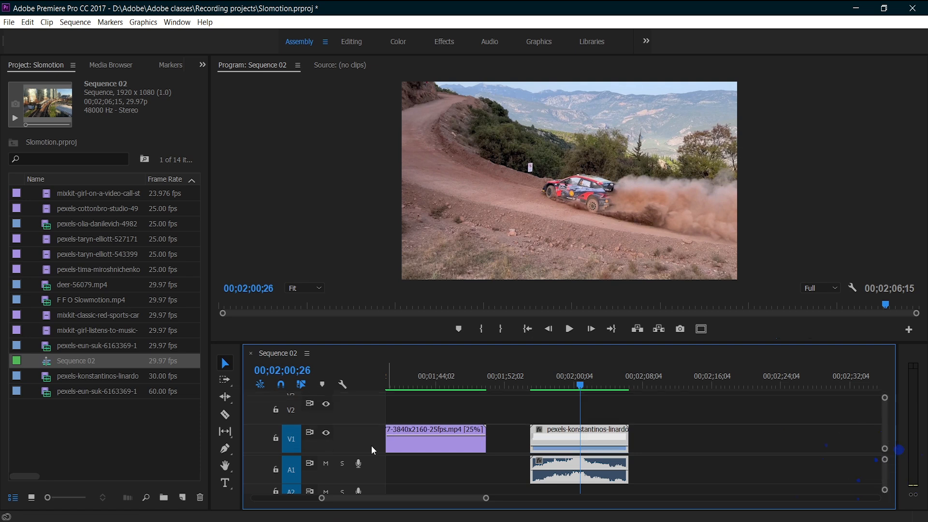
{"action": "scroll", "coordinate": [371, 446], "scroll_direction": "up", "scroll_amount": 1}
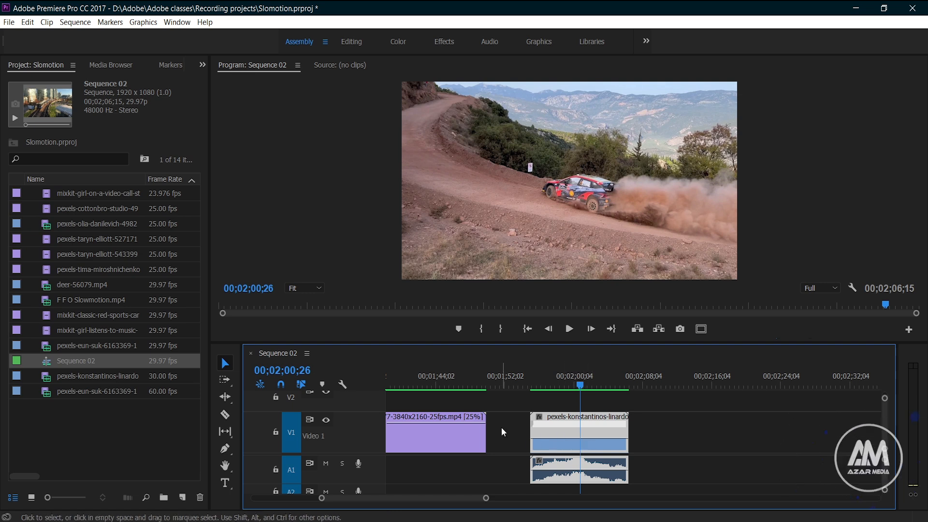
{"action": "left_click", "coordinate": [450, 390]}
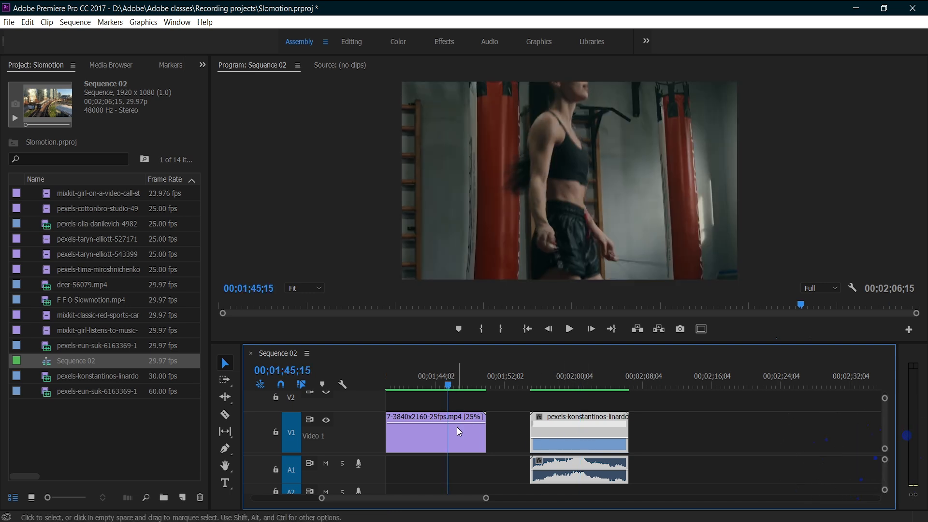
{"action": "mouse_move", "coordinate": [457, 422]}
{"action": "left_mouse_down"}
{"action": "mouse_move", "coordinate": [457, 444]}
{"action": "mouse_move", "coordinate": [457, 420]}
{"action": "left_mouse_up"}
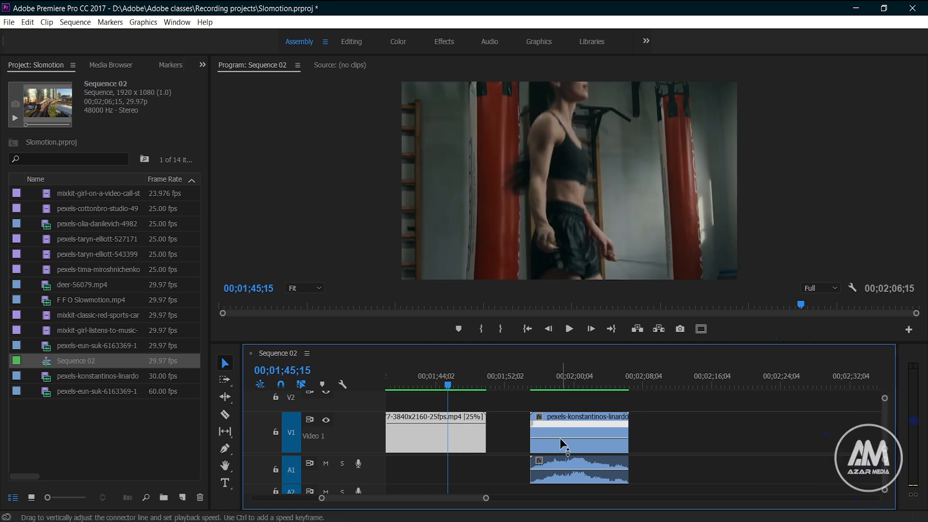
- Try slowing the entire rally car clip by lowering its speed line, play it, and undo the change
{"action": "left_click", "coordinate": [551, 382]}
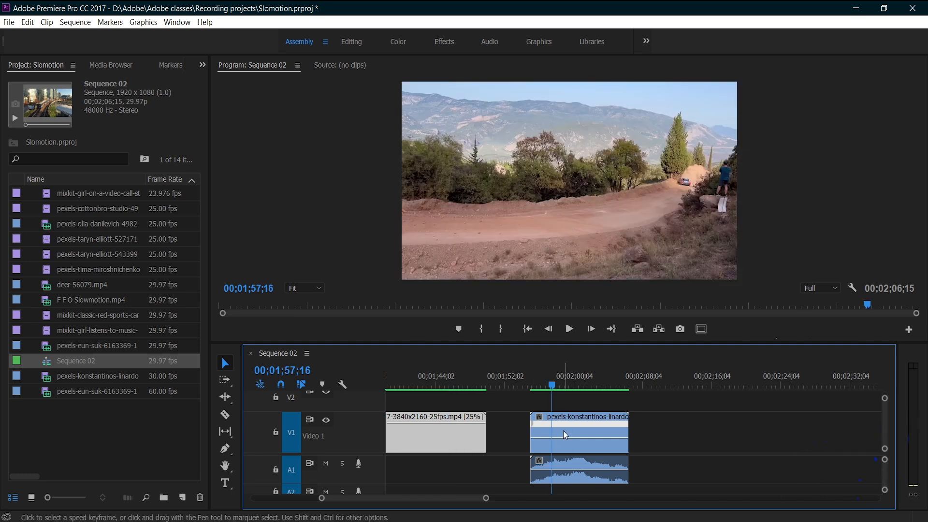
{"action": "left_click_drag", "start_coordinate": [564, 437], "coordinate": [564, 443]}
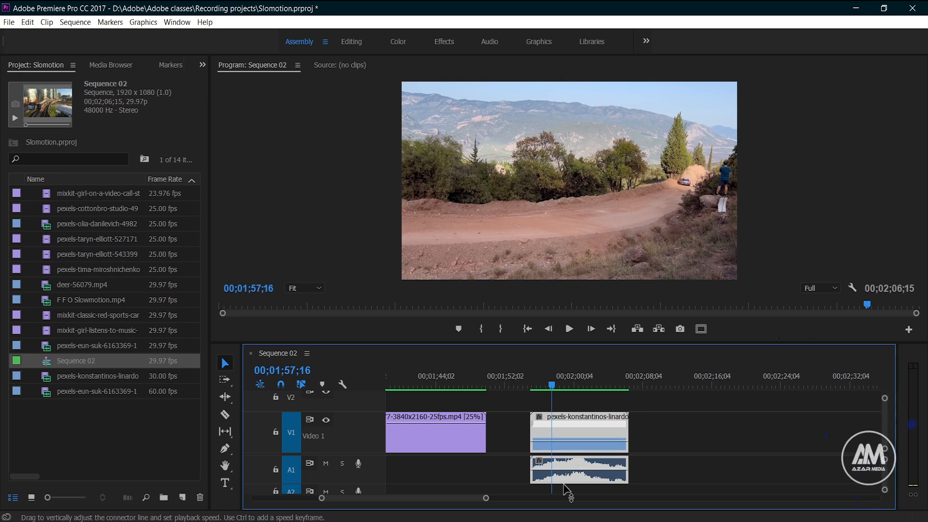
{"action": "left_click_drag", "start_coordinate": [563, 485], "coordinate": [563, 486]}
{"action": "left_click_drag", "start_coordinate": [533, 377], "coordinate": [553, 378]}
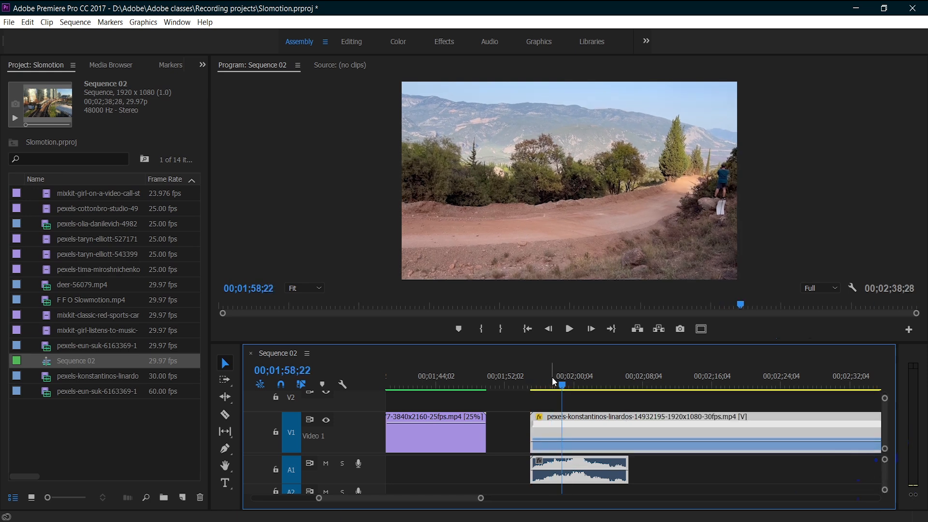
{"action": "left_click_drag", "start_coordinate": [614, 387], "coordinate": [607, 387]}
{"action": "key", "text": "space"}
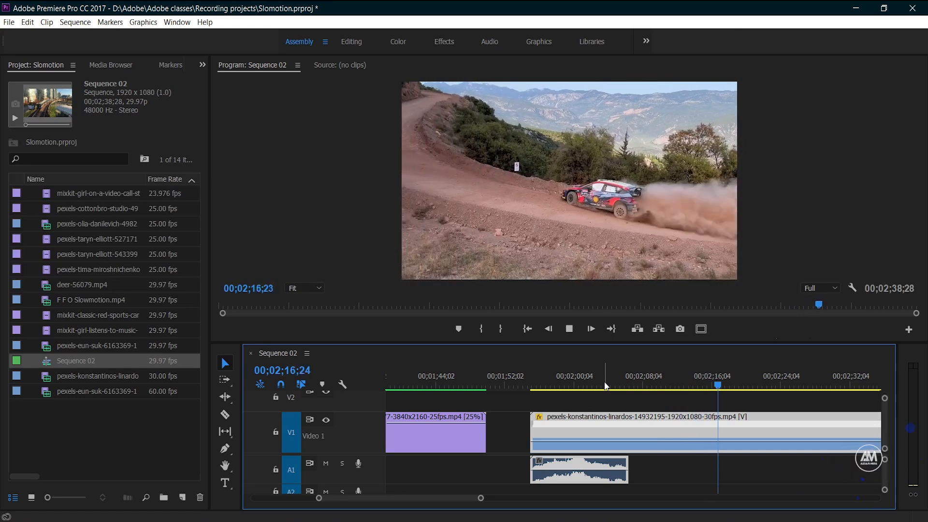
{"action": "key", "text": "ctrl+z"}
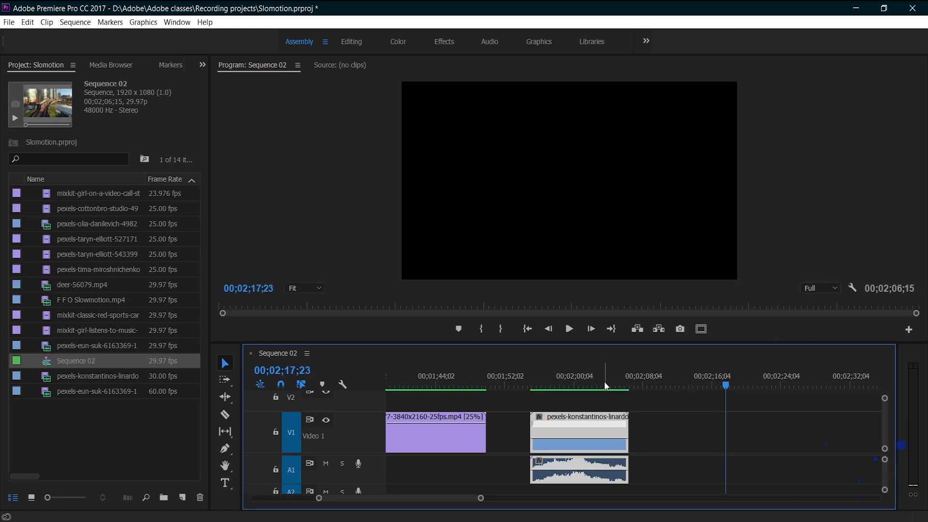
- Add speed keyframes to the rally car clip at 00;01;59;29 and 00;02;03;12
{"action": "left_click", "coordinate": [560, 377]}
{"action": "left_click_drag", "start_coordinate": [481, 500], "coordinate": [442, 500]}
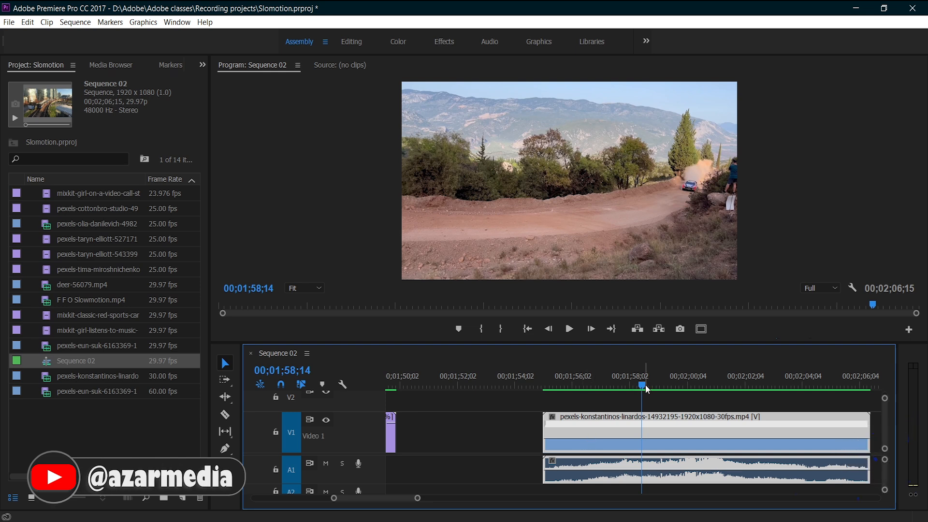
{"action": "left_click_drag", "start_coordinate": [645, 384], "coordinate": [687, 386]}
{"action": "left_click_drag", "start_coordinate": [690, 383], "coordinate": [668, 378]}
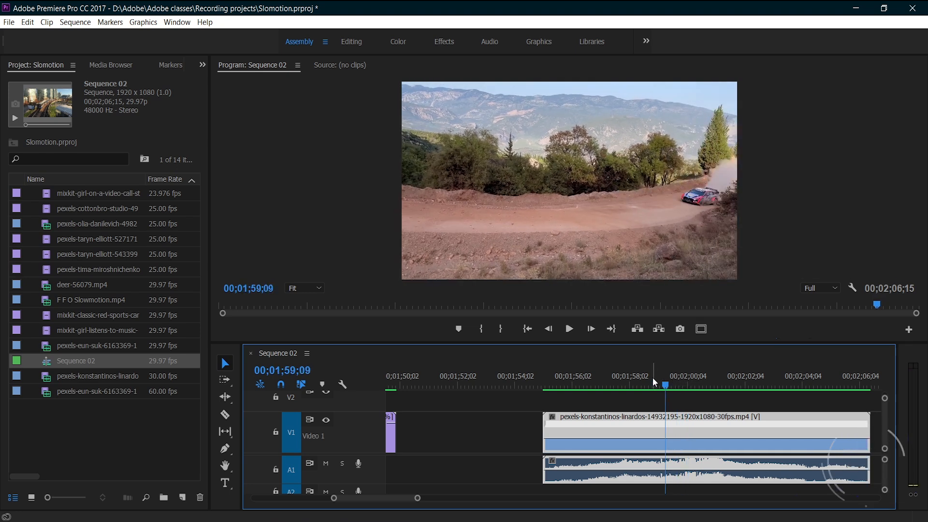
{"action": "left_click_drag", "start_coordinate": [669, 384], "coordinate": [687, 385]}
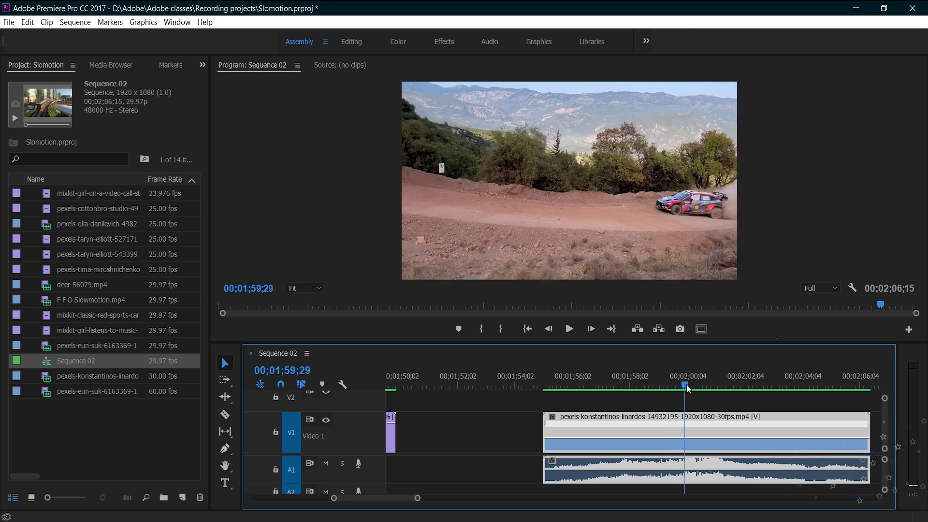
{"action": "left_click", "coordinate": [686, 439], "text": "ctrl"}
{"action": "left_click_drag", "start_coordinate": [686, 384], "coordinate": [783, 398]}
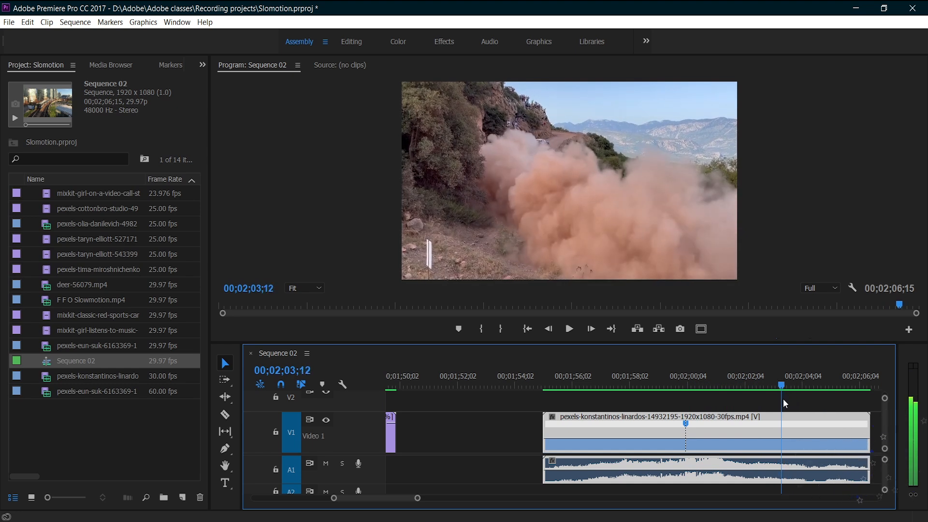
{"action": "left_click", "coordinate": [784, 442], "text": "ctrl"}
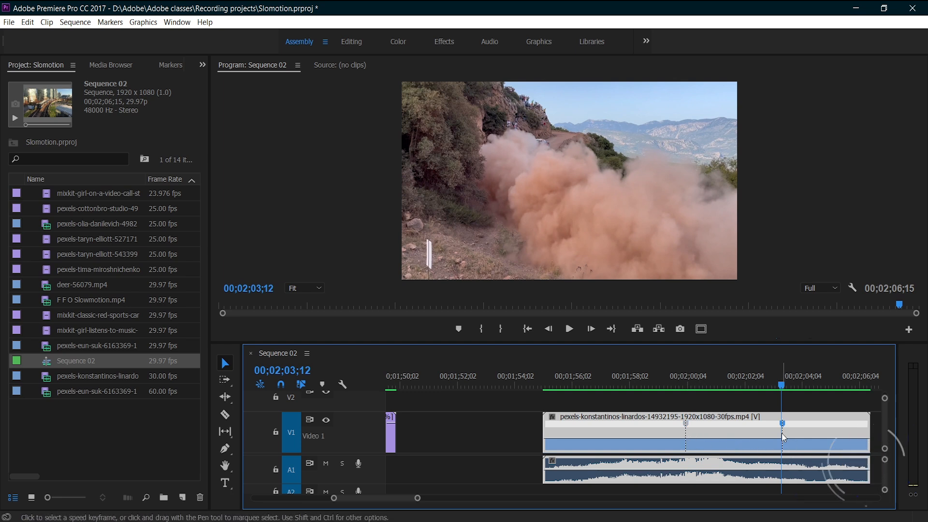
- Slow the rally clip between its two speed keyframes to about 27%, and split both keyframes into gradual ramps
{"action": "left_click_drag", "start_coordinate": [731, 438], "coordinate": [731, 446]}
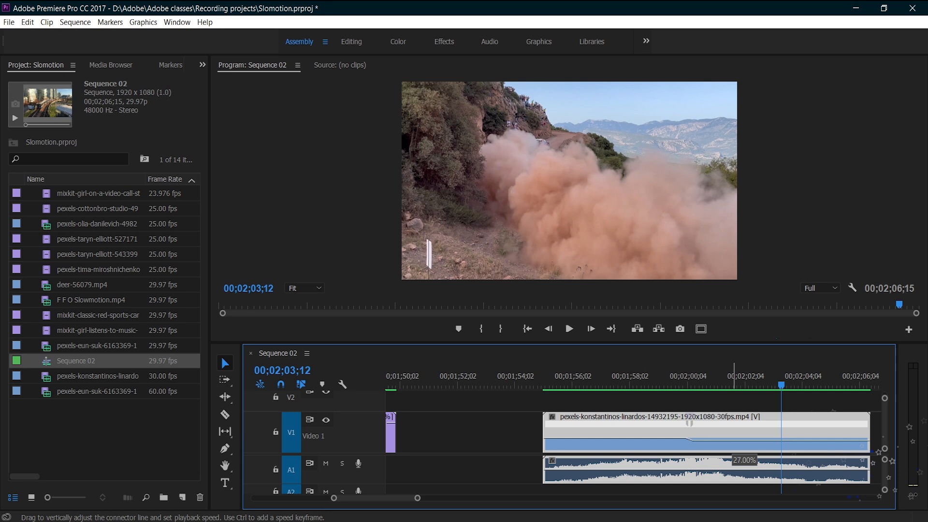
{"action": "left_click_drag", "start_coordinate": [731, 465], "coordinate": [732, 486]}
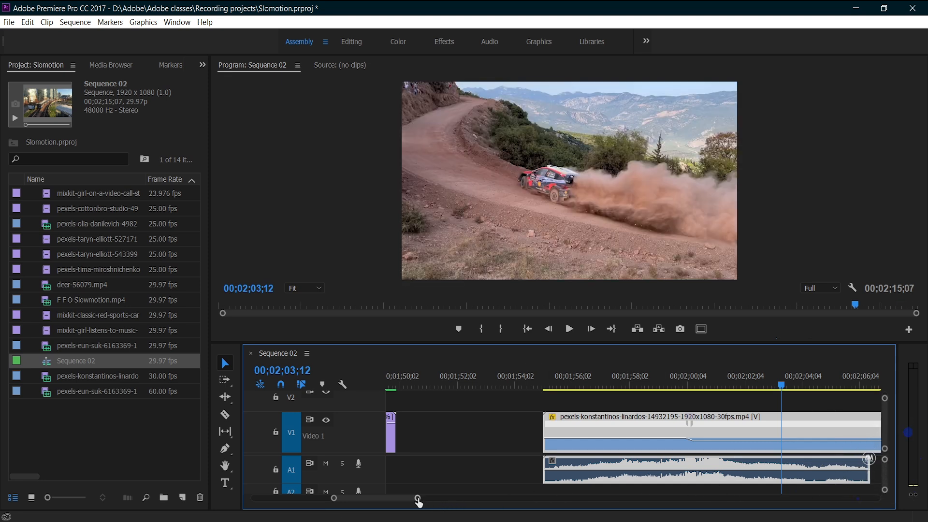
{"action": "left_click_drag", "start_coordinate": [419, 500], "coordinate": [431, 505]}
{"action": "left_click_drag", "start_coordinate": [585, 424], "coordinate": [604, 425]}
{"action": "left_click_drag", "start_coordinate": [774, 425], "coordinate": [799, 428]}
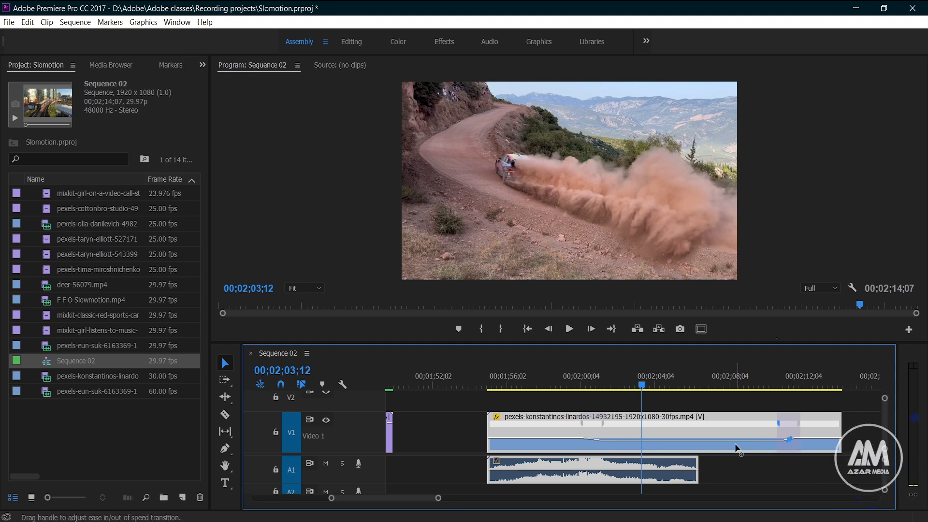
{"action": "left_click_drag", "start_coordinate": [603, 439], "coordinate": [607, 438]}
{"action": "left_click", "coordinate": [606, 424]}
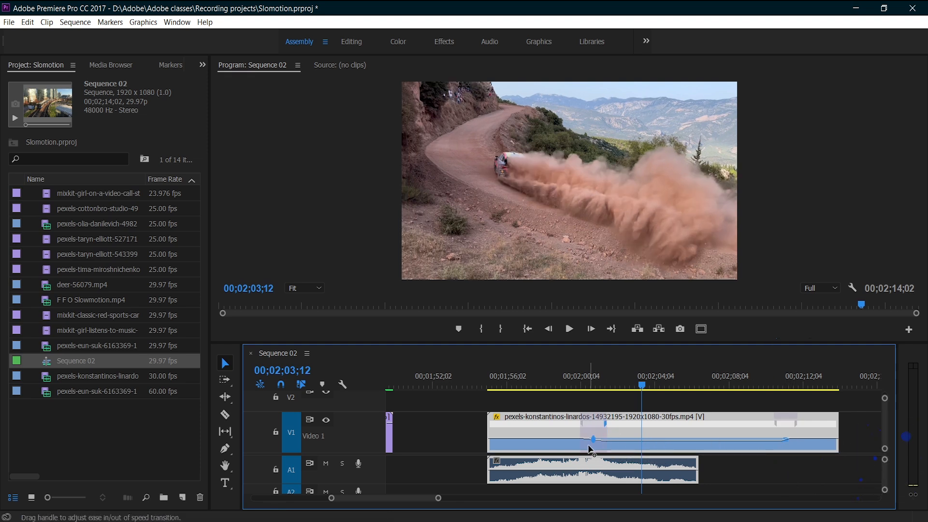
- Set the rally clip's time interpolation to Optical Flow, render the timeline and play the speed ramp
{"action": "right_click", "coordinate": [671, 428]}
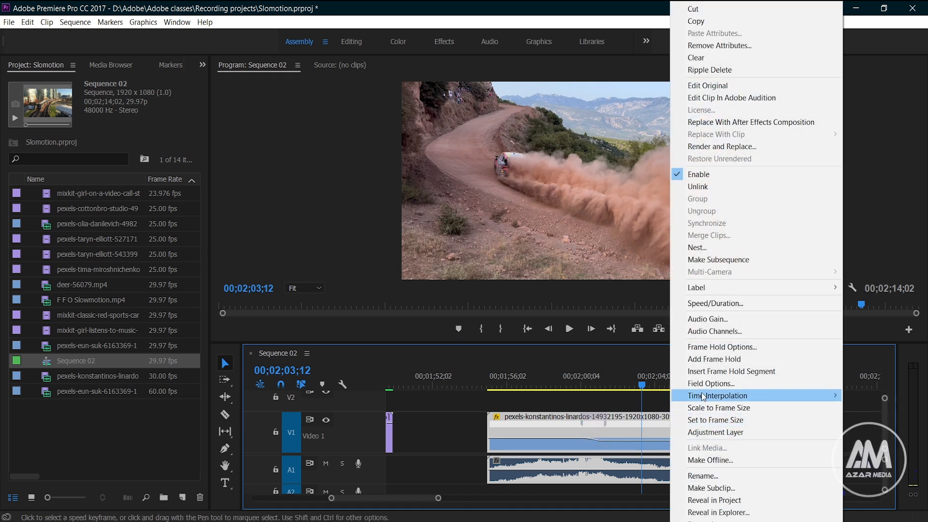
{"action": "left_click", "coordinate": [706, 304]}
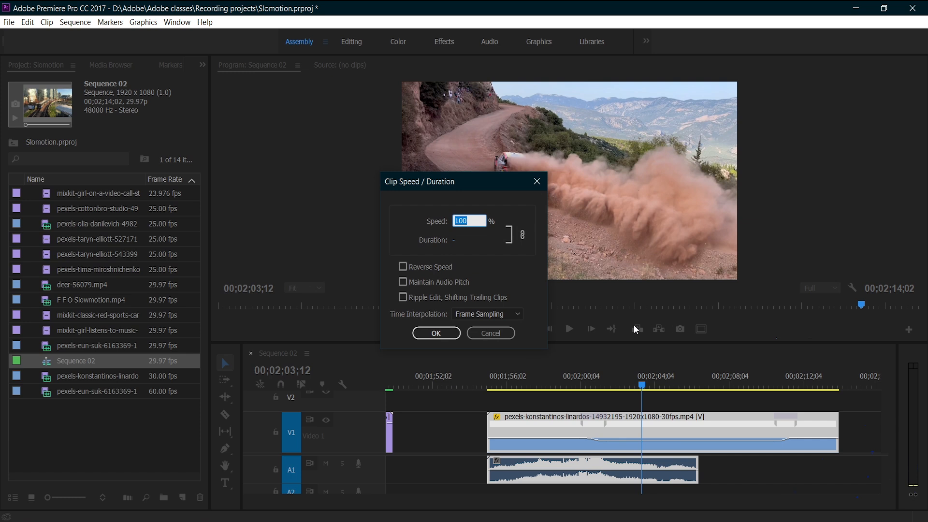
{"action": "left_click", "coordinate": [492, 318]}
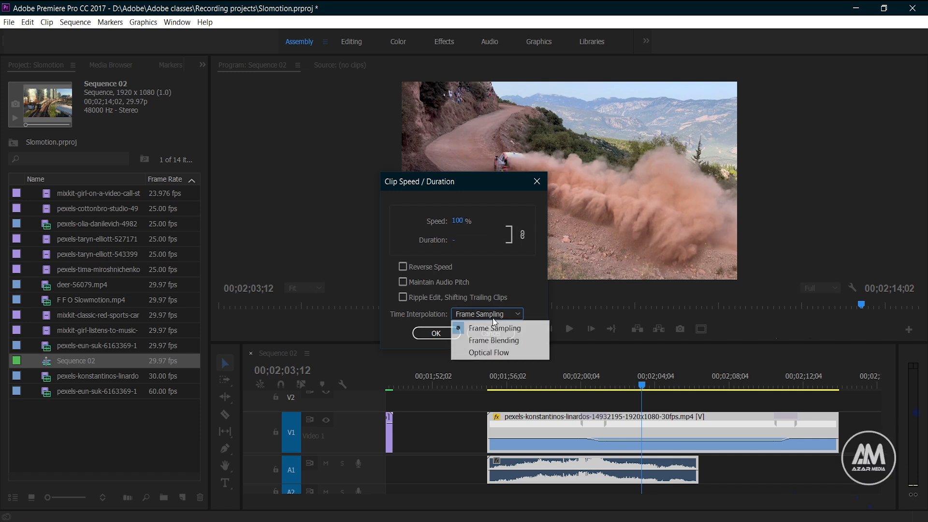
{"action": "left_click", "coordinate": [497, 355]}
{"action": "left_click", "coordinate": [436, 334]}
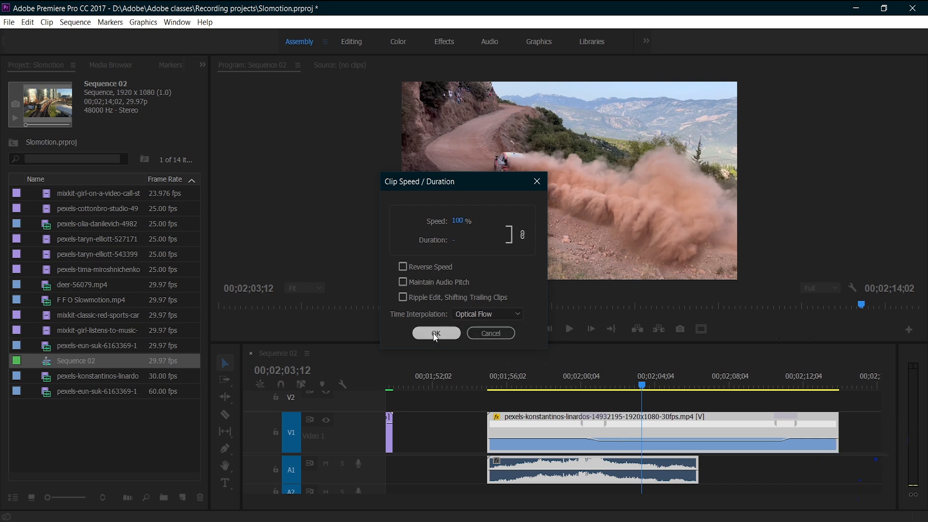
{"action": "key", "text": "Return"}
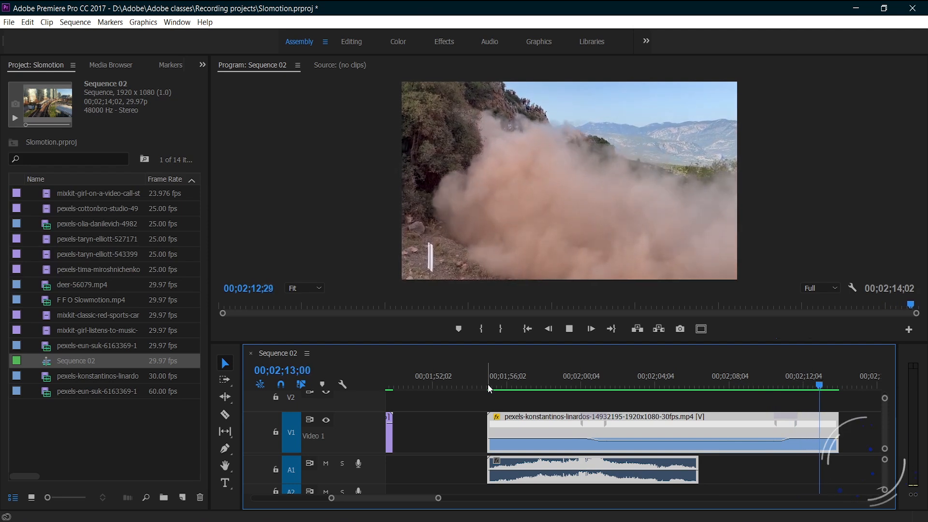
{"action": "key", "text": "space"}
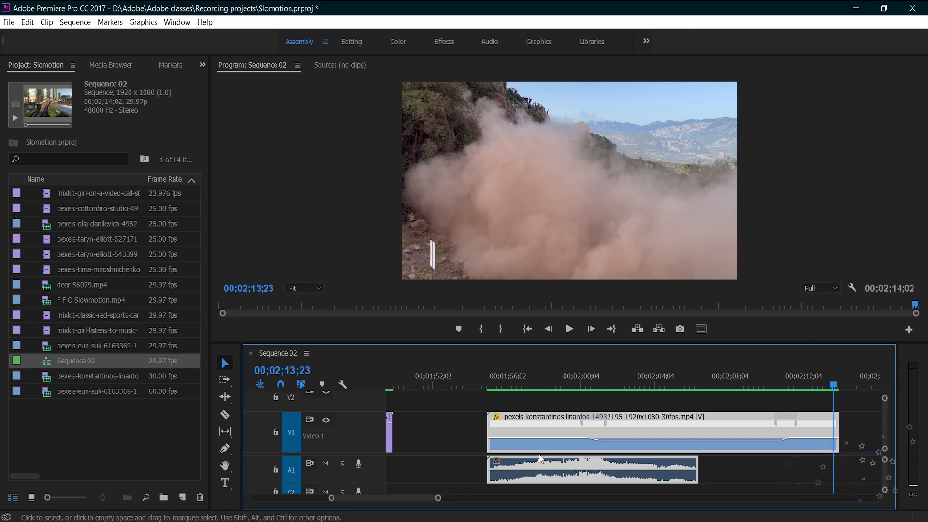
- Unlink the rally clip's audio from its video and split the audio where the slow section begins
{"action": "right_click", "coordinate": [536, 435]}
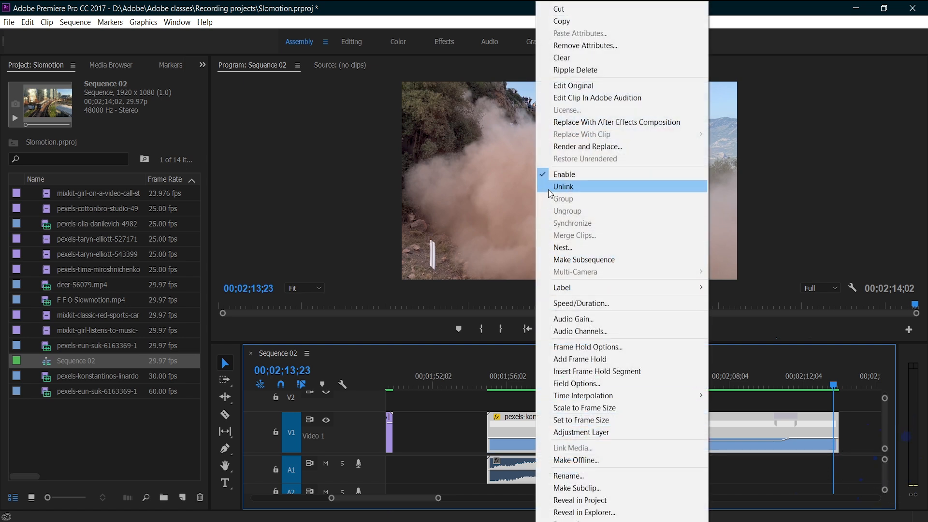
{"action": "left_click", "coordinate": [567, 189]}
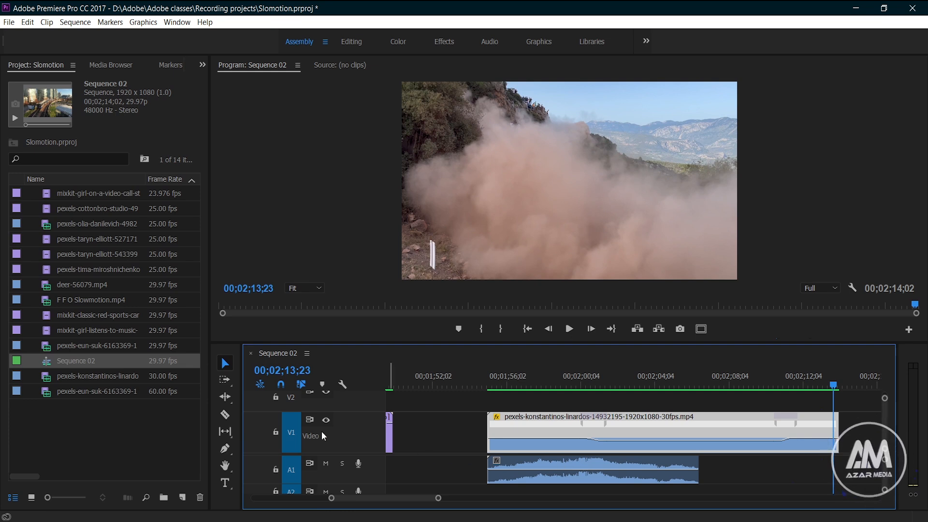
{"action": "left_click", "coordinate": [226, 415]}
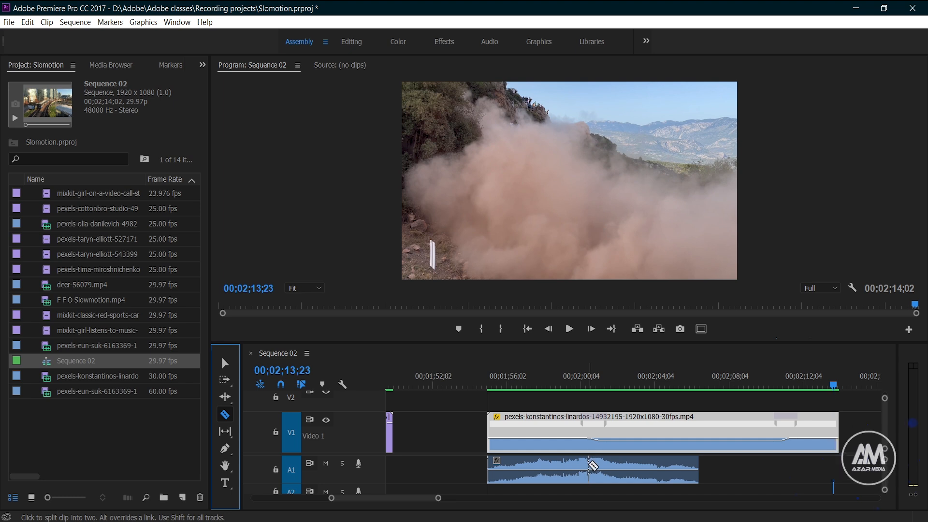
{"action": "left_click", "coordinate": [590, 467]}
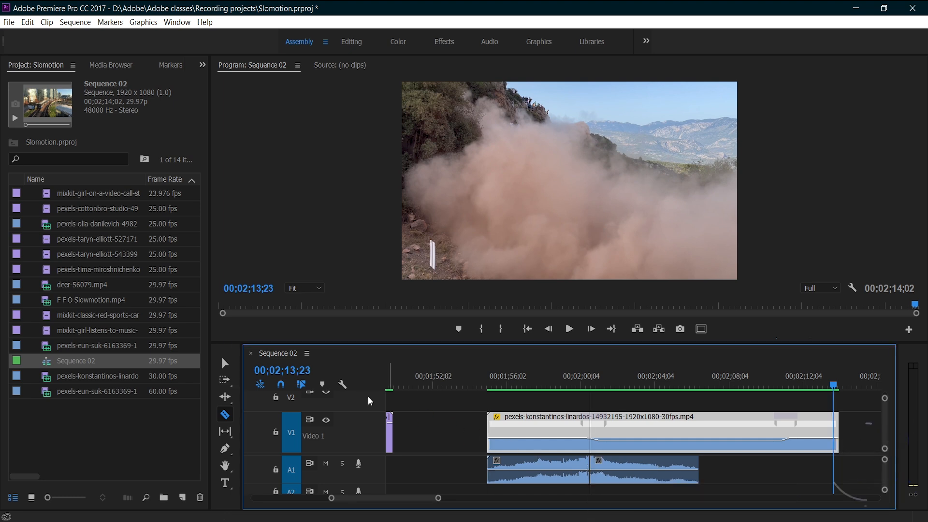
- Move the second rally audio piece to end with the video, and split it where the slow section ends
{"action": "left_click", "coordinate": [226, 364]}
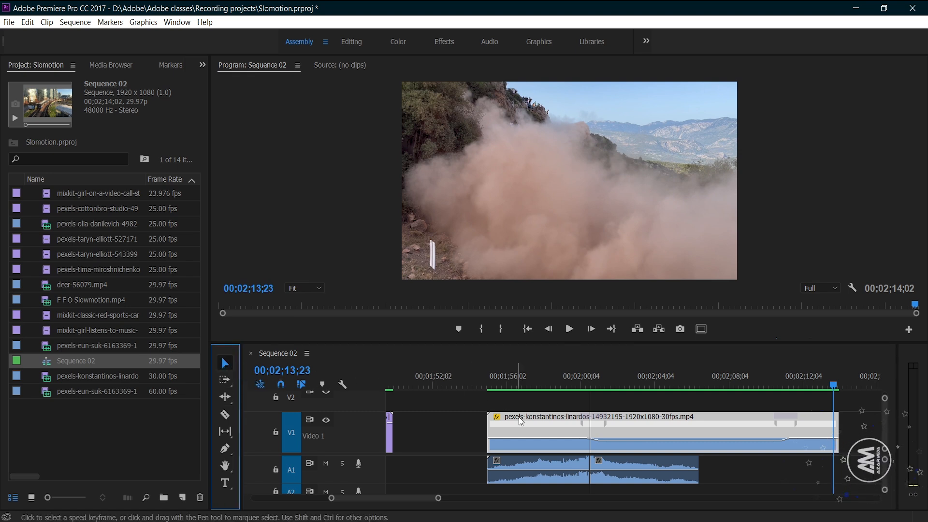
{"action": "left_click_drag", "start_coordinate": [620, 463], "coordinate": [763, 466]}
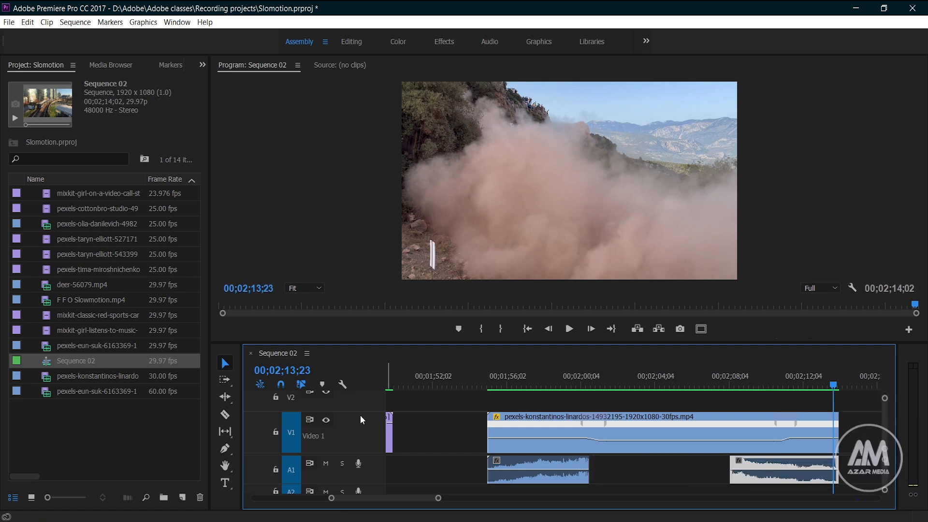
{"action": "left_click", "coordinate": [226, 415]}
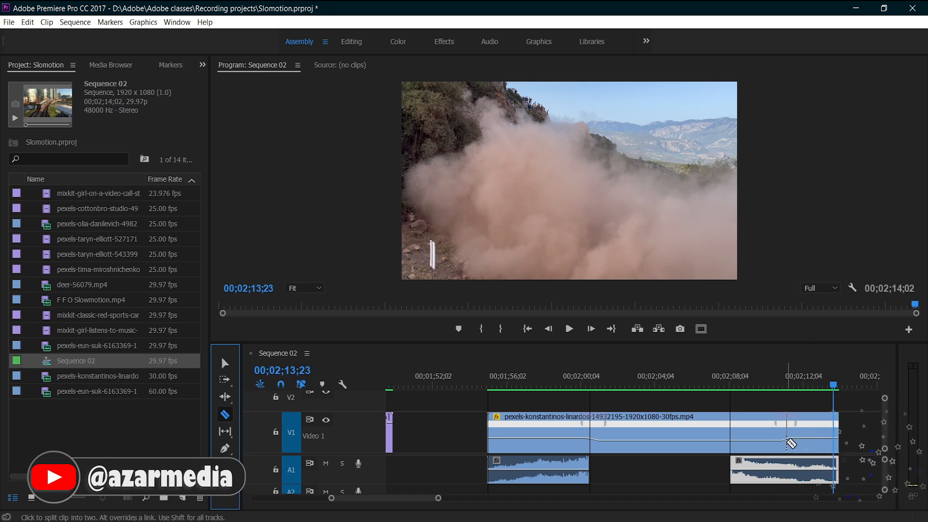
{"action": "left_click", "coordinate": [789, 477]}
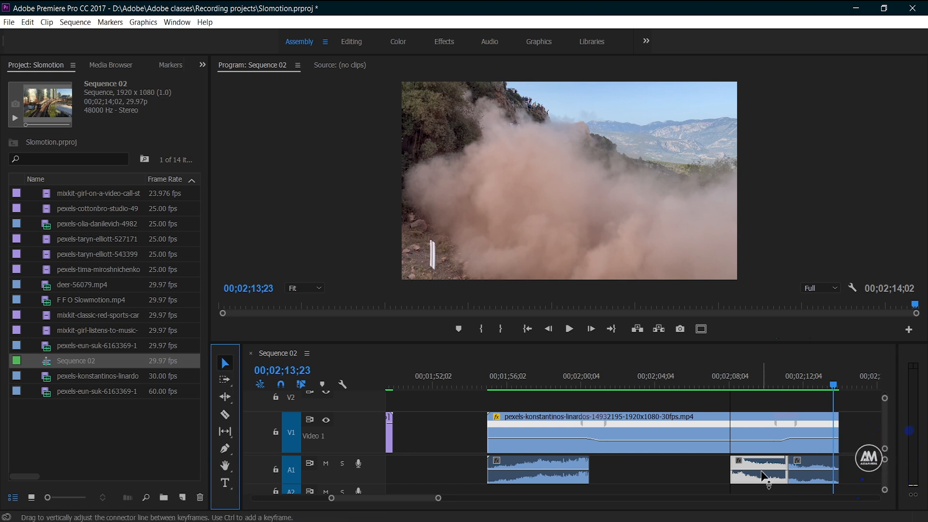
- Move the middle audio piece against the first one and rate-stretch it to meet the last piece
{"action": "key", "text": "v"}
{"action": "left_click_drag", "start_coordinate": [747, 485], "coordinate": [628, 481]}
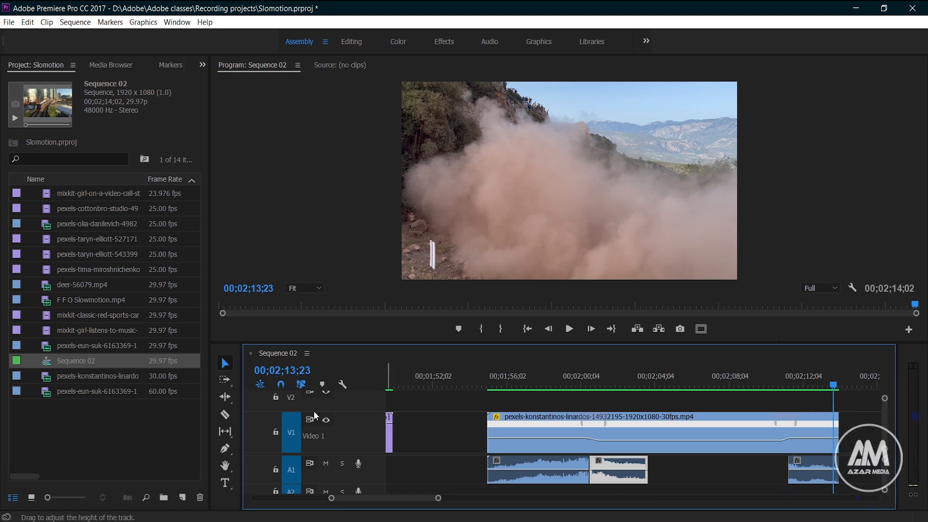
{"action": "left_click", "coordinate": [226, 397]}
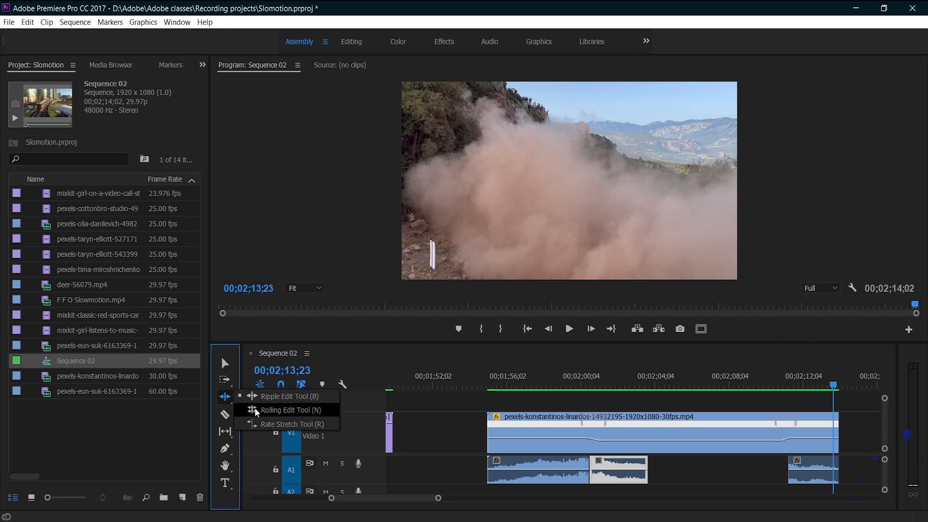
{"action": "left_click", "coordinate": [282, 424]}
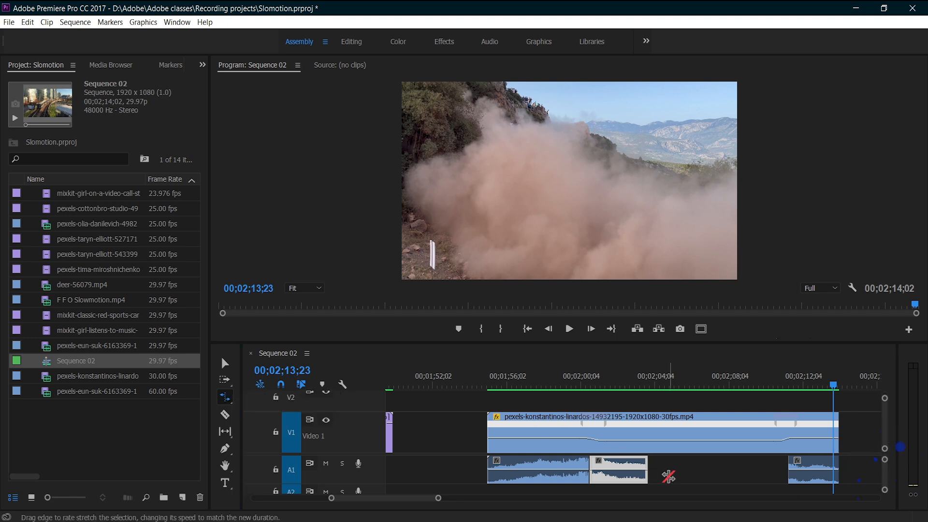
{"action": "left_click_drag", "start_coordinate": [649, 473], "coordinate": [786, 473]}
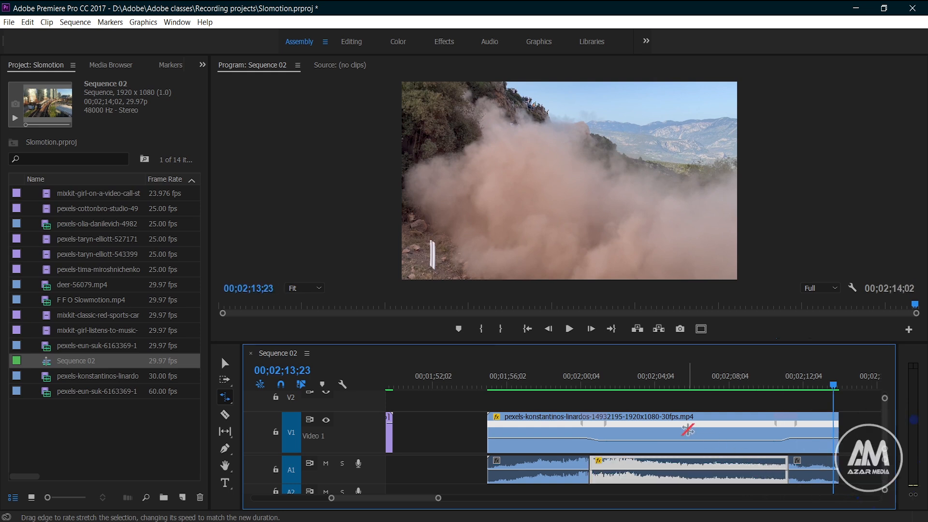
{"action": "left_click", "coordinate": [224, 364]}
- Play the rally clip from its start in full screen to check the stretched audio against the slow motion
{"action": "left_click", "coordinate": [491, 382]}
{"action": "key", "text": "space"}
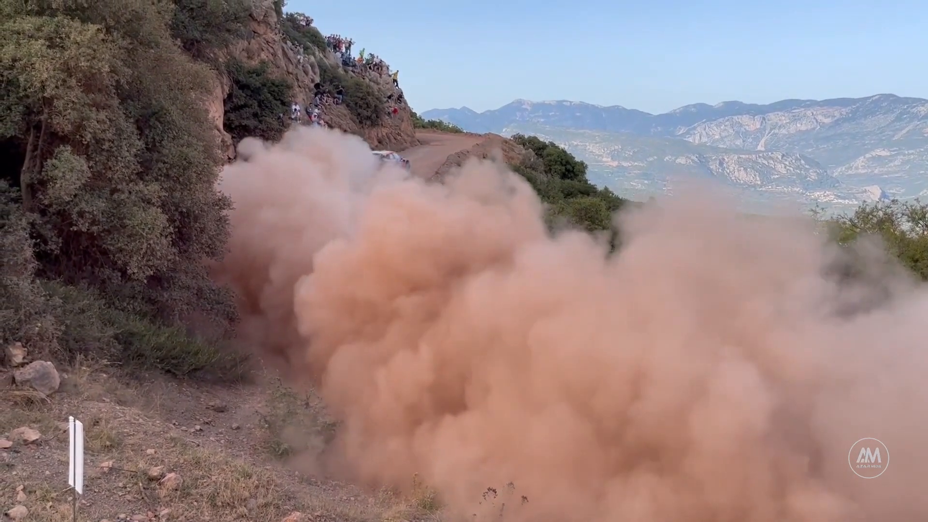
{"action": "key", "text": "Escape"}
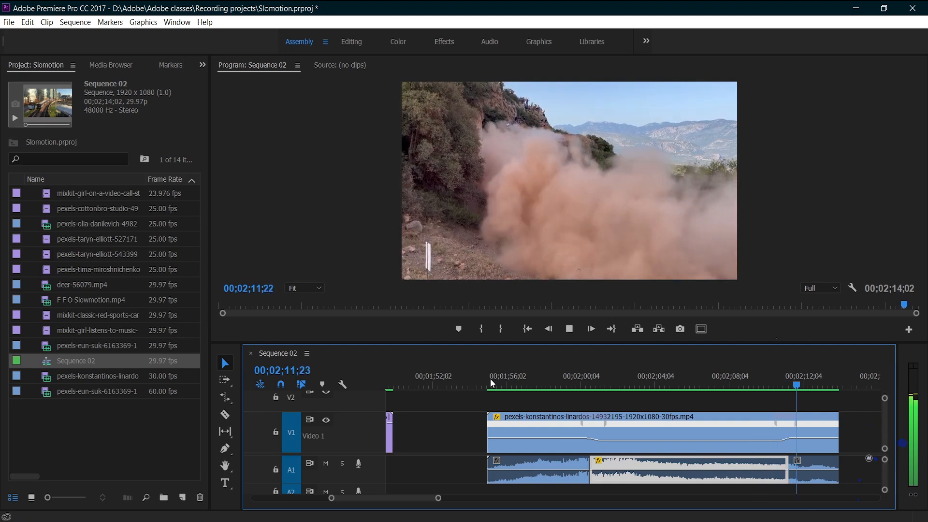
{"action": "key", "text": "space"}
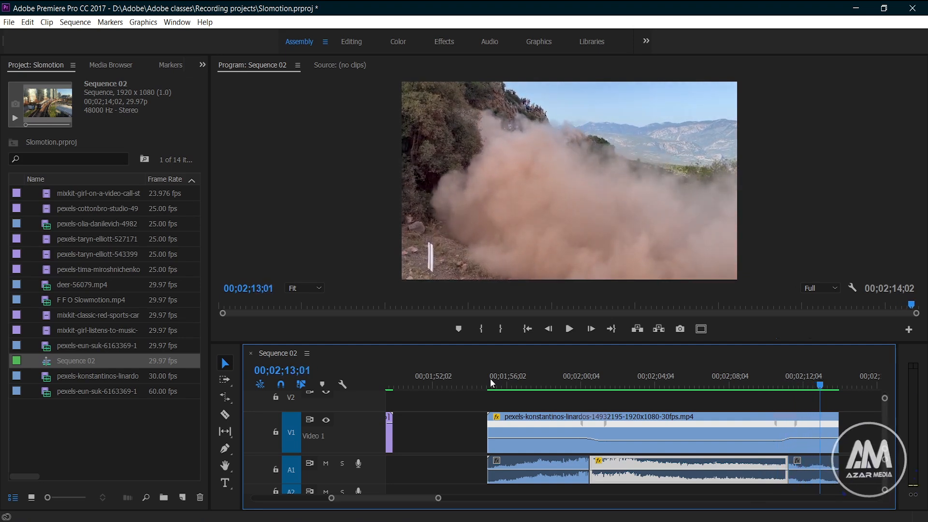
- Split the stretched middle audio piece at 00;02;06;18 and delete its first part
{"action": "left_click", "coordinate": [225, 414]}
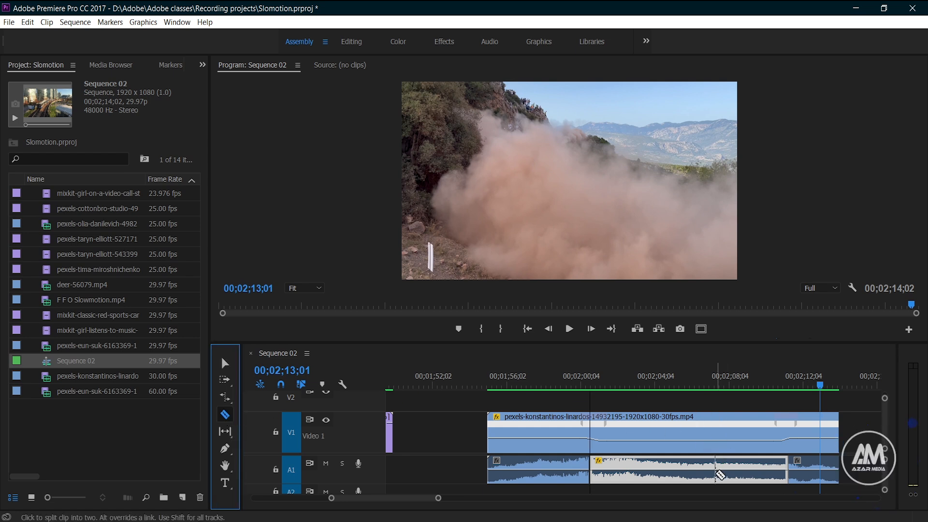
{"action": "left_click", "coordinate": [701, 471]}
{"action": "left_click", "coordinate": [225, 363]}
{"action": "left_click", "coordinate": [649, 468]}
{"action": "key", "text": "Delete"}
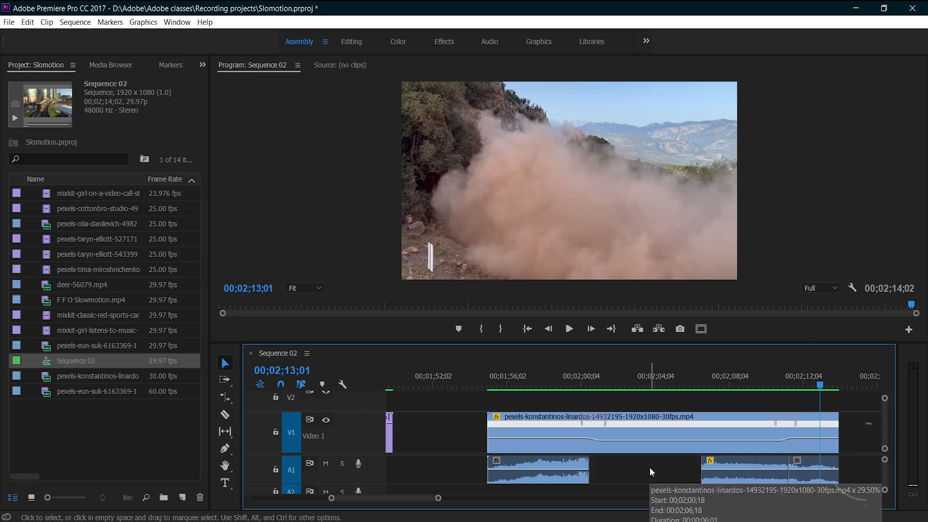
- Move the remaining slowed audio part against the first audio piece and rate-stretch it to fill the gap before the last piece
{"action": "left_click_drag", "start_coordinate": [726, 480], "coordinate": [615, 480]}
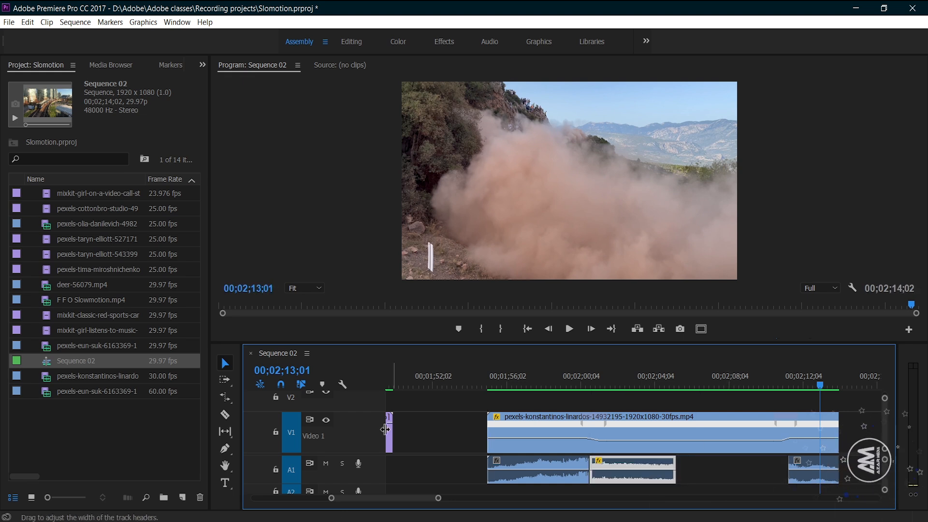
{"action": "left_click", "coordinate": [225, 398]}
{"action": "left_click_drag", "start_coordinate": [676, 470], "coordinate": [787, 471]}
{"action": "left_click", "coordinate": [225, 362]}
- Play the rally clip from near its start to check the replaced slow-section audio
{"action": "left_click", "coordinate": [508, 381]}
{"action": "key", "text": "space"}
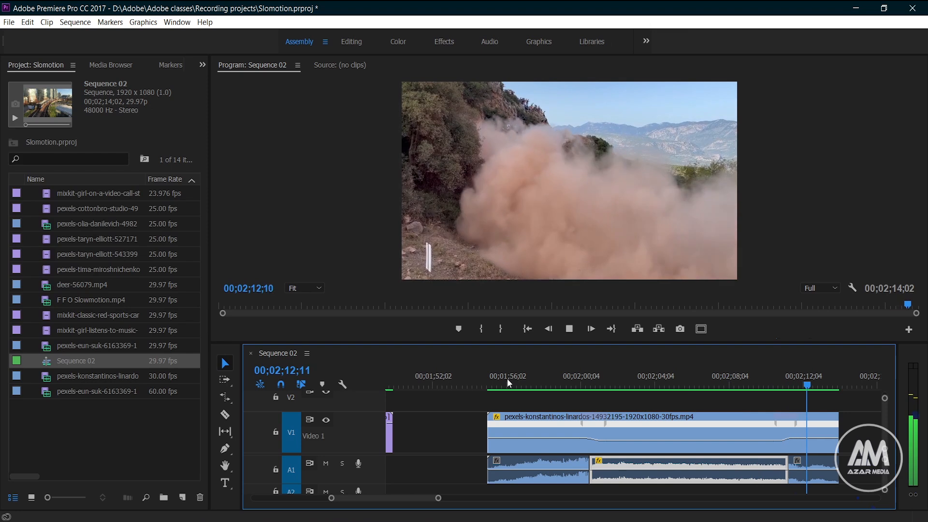
{"action": "key", "text": "space"}
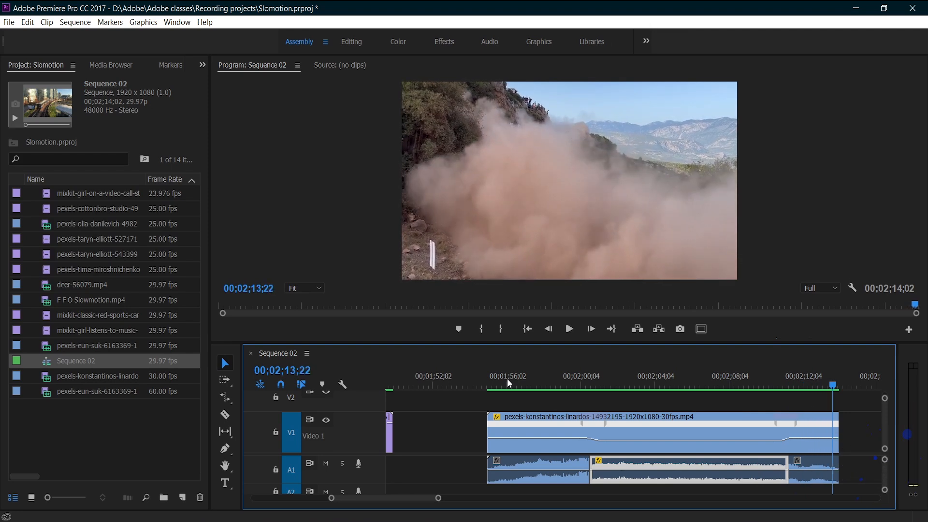
- Apply Constant Power crossfades to both cuts around the slowed audio piece and shorten both transitions
{"action": "left_click", "coordinate": [441, 42]}
{"action": "left_click", "coordinate": [850, 81]}
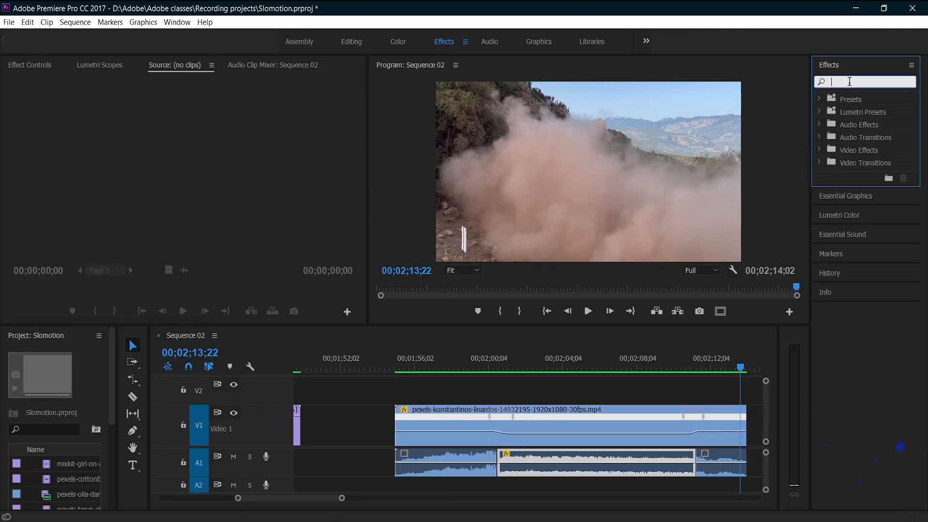
{"action": "type", "text": "cons"}
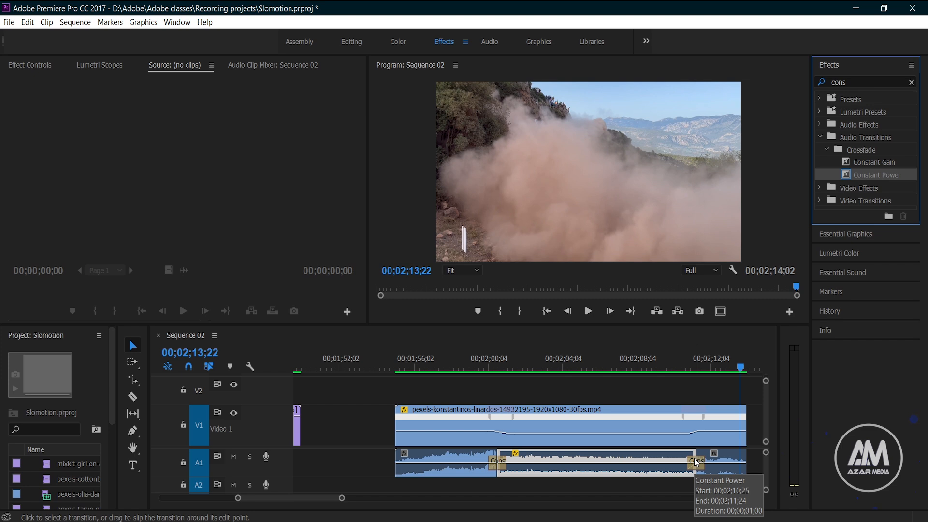
{"action": "left_click", "coordinate": [502, 466]}
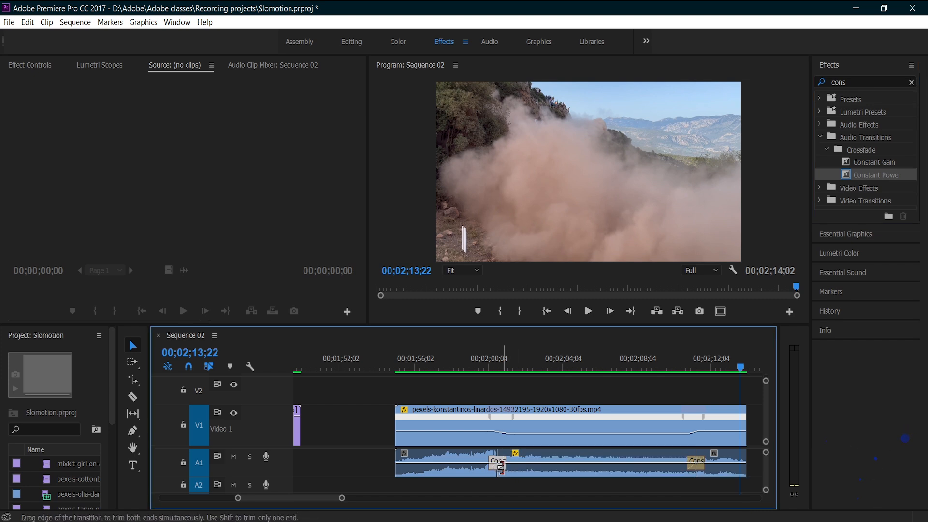
{"action": "left_click_drag", "start_coordinate": [701, 467], "coordinate": [699, 469]}
- Play the rally clip from its start to check the audio crossfades
{"action": "left_click", "coordinate": [444, 368]}
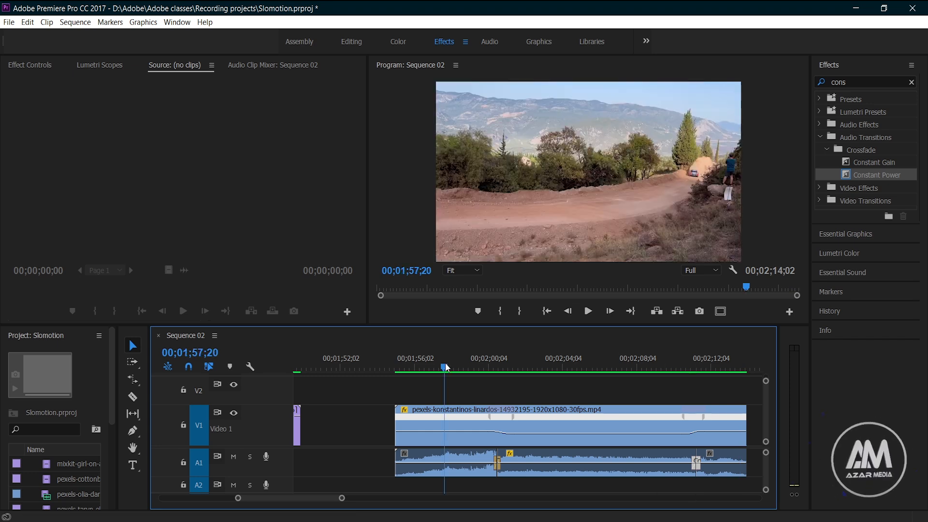
{"action": "left_click", "coordinate": [400, 368]}
{"action": "key", "text": "space"}
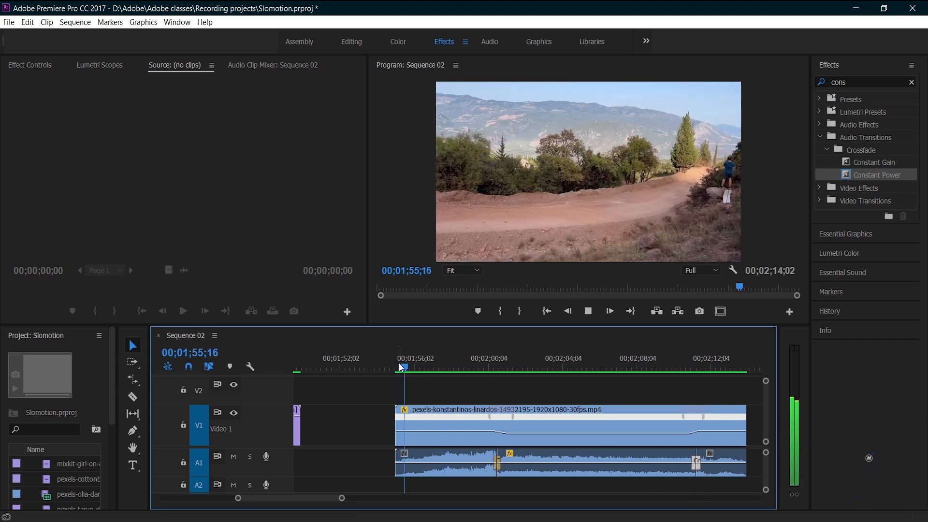